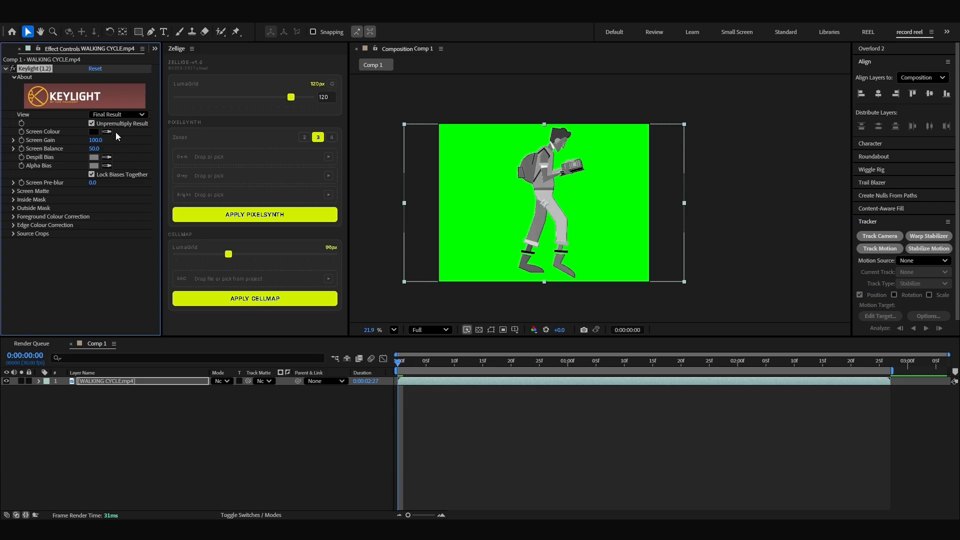
Step: Sample the green background of the walking cycle footage as the Keylight screen colour
{"action": "left_click", "coordinate": [458, 170]}
Step: Expand the cursors folder in the project and preview mouse-click-2.png and mouse-cursor-1.png
{"action": "key", "text": "ctrl+0"}
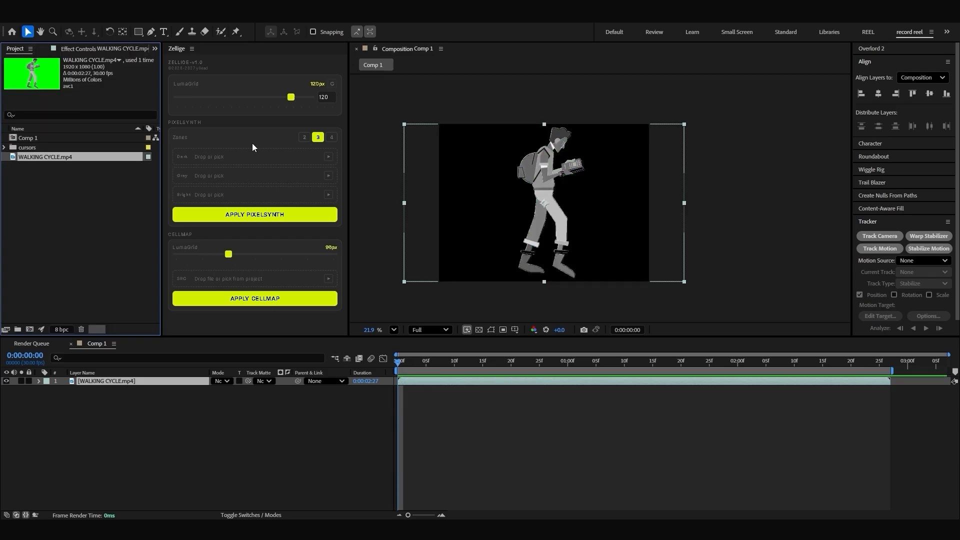
{"action": "left_click", "coordinate": [5, 147]}
{"action": "left_click", "coordinate": [77, 159]}
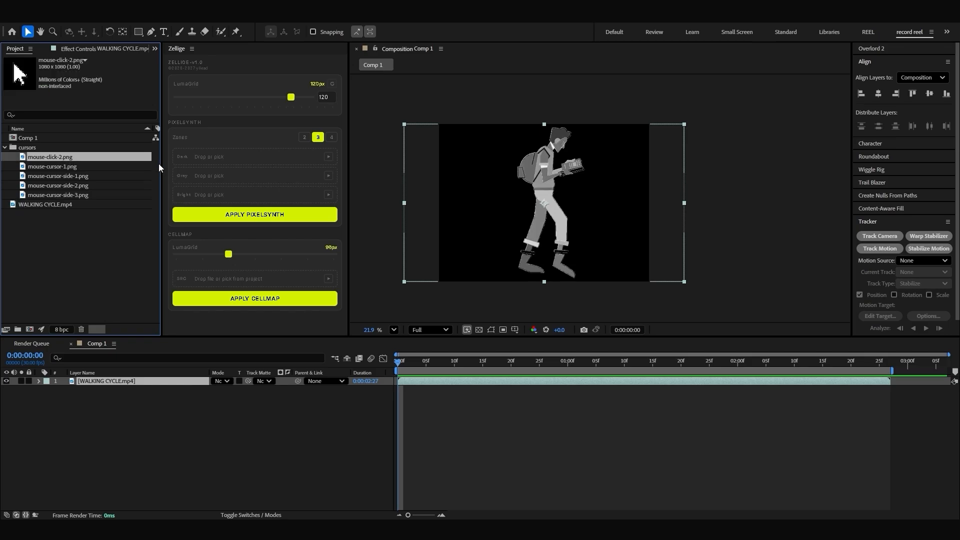
{"action": "left_click", "coordinate": [64, 166]}
{"action": "left_click", "coordinate": [62, 157]}
{"action": "left_click", "coordinate": [70, 167]}
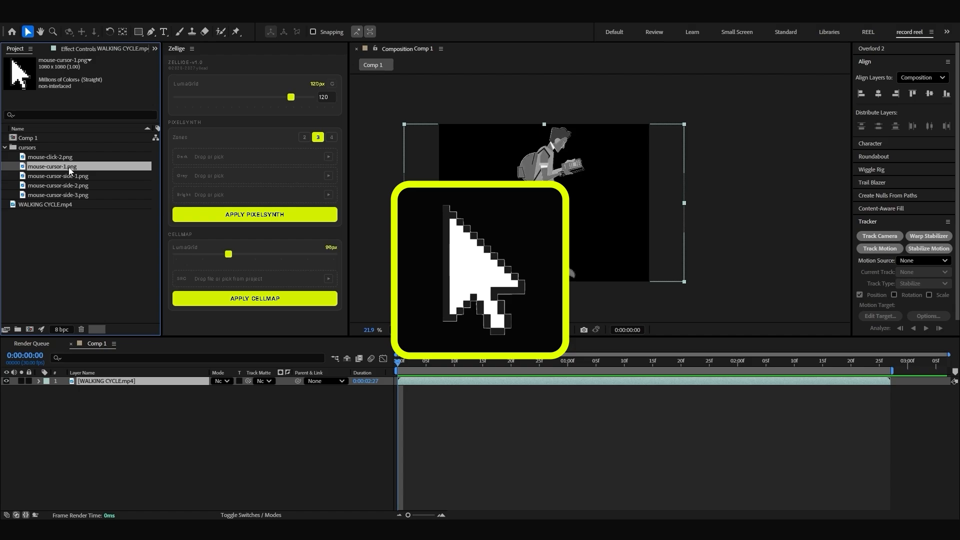
{"action": "left_click", "coordinate": [61, 157]}
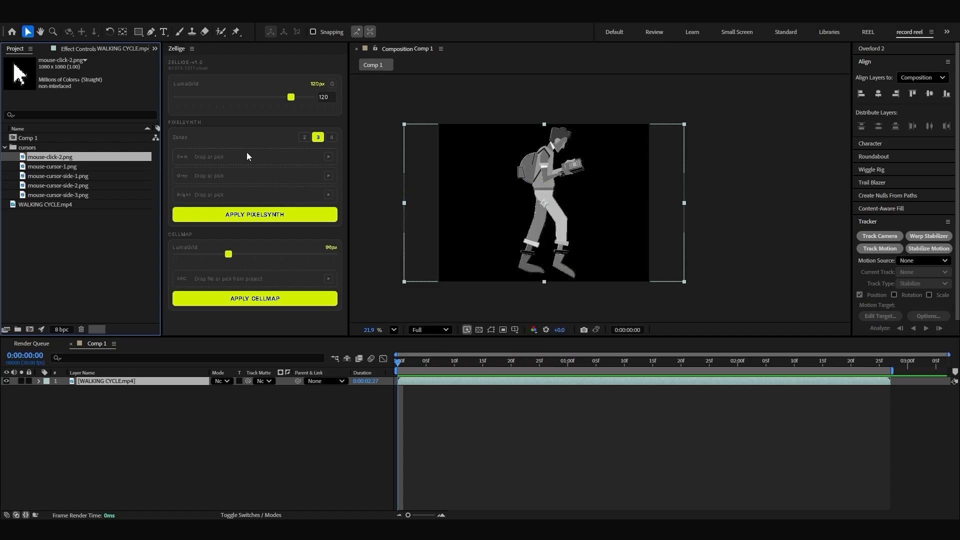
Step: Set PixelSynth to 2 zones, assigning mouse-cursor-1.png to Dark and mouse-click-2.png to Bright
{"action": "left_click", "coordinate": [304, 138]}
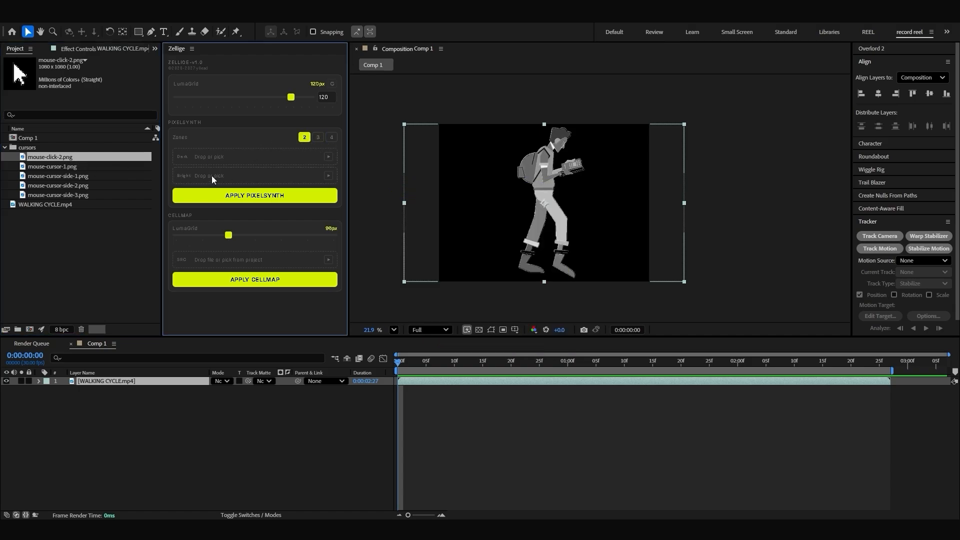
{"action": "left_click", "coordinate": [75, 162]}
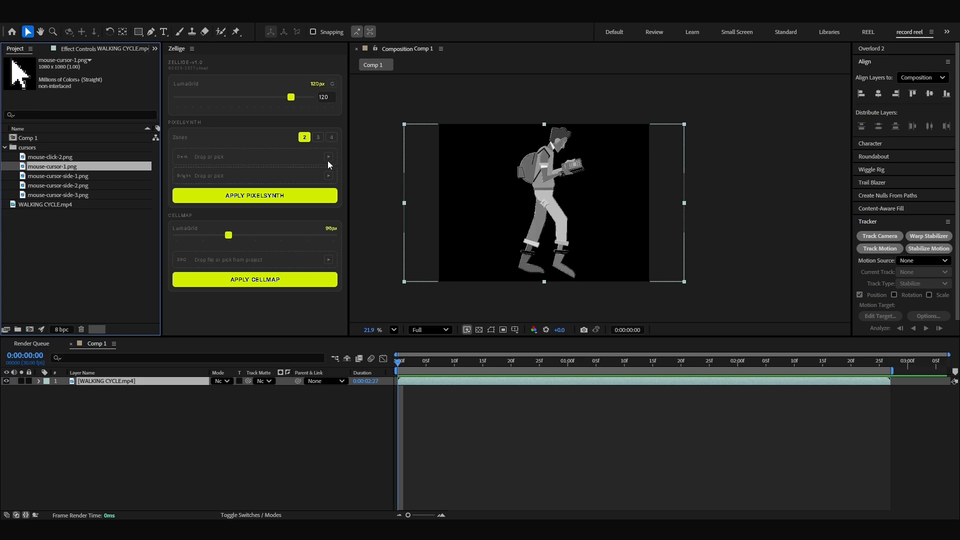
{"action": "left_click", "coordinate": [328, 158]}
{"action": "left_click", "coordinate": [56, 158]}
{"action": "left_click", "coordinate": [328, 175]}
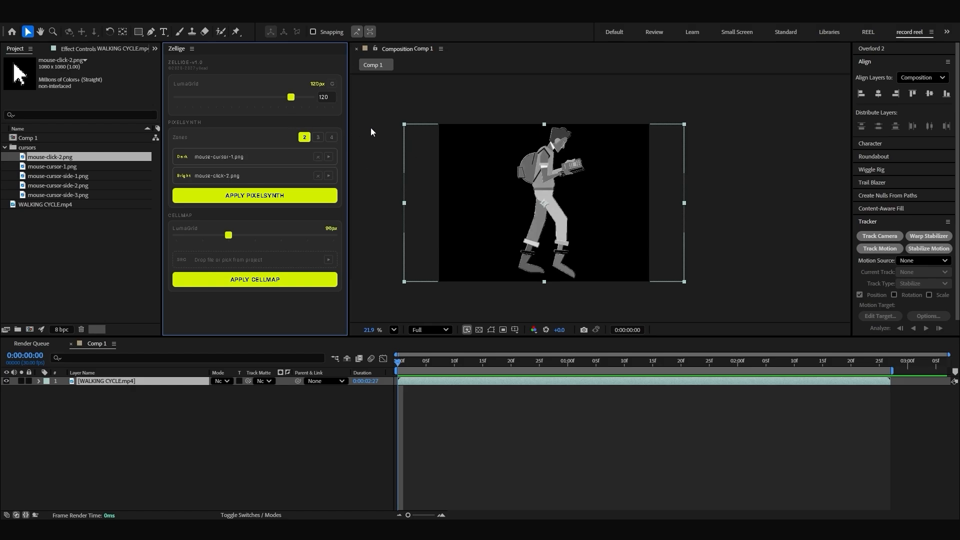
Step: Try PixelSynth on the WALKING CYCLE.mp4 layer with LumaGrid set to 96, inspect the cursor figure, and undo it
{"action": "left_click", "coordinate": [363, 114]}
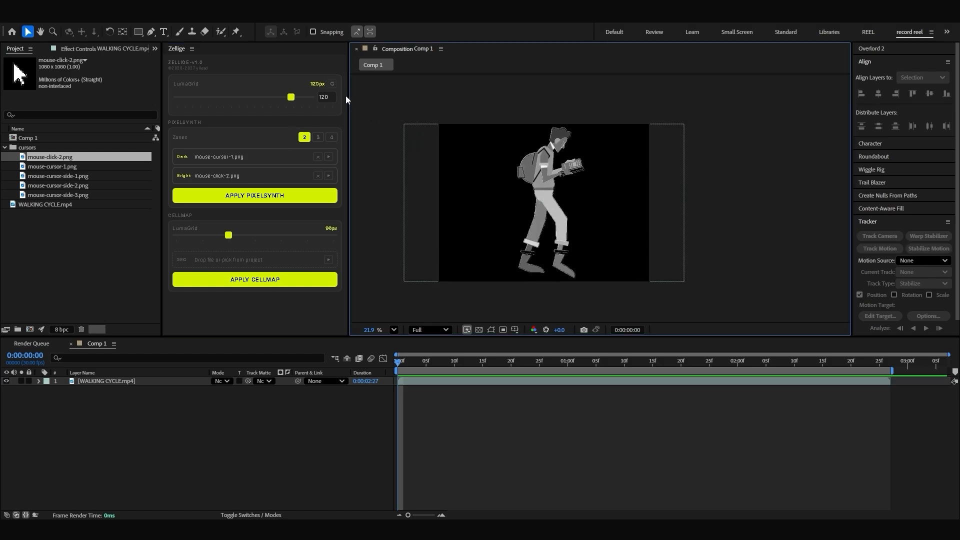
{"action": "left_click", "coordinate": [333, 85]}
{"action": "mouse_move", "coordinate": [291, 97]}
{"action": "left_mouse_down"}
{"action": "mouse_move", "coordinate": [263, 102]}
{"action": "mouse_move", "coordinate": [292, 100]}
{"action": "mouse_move", "coordinate": [284, 100]}
{"action": "left_mouse_up"}
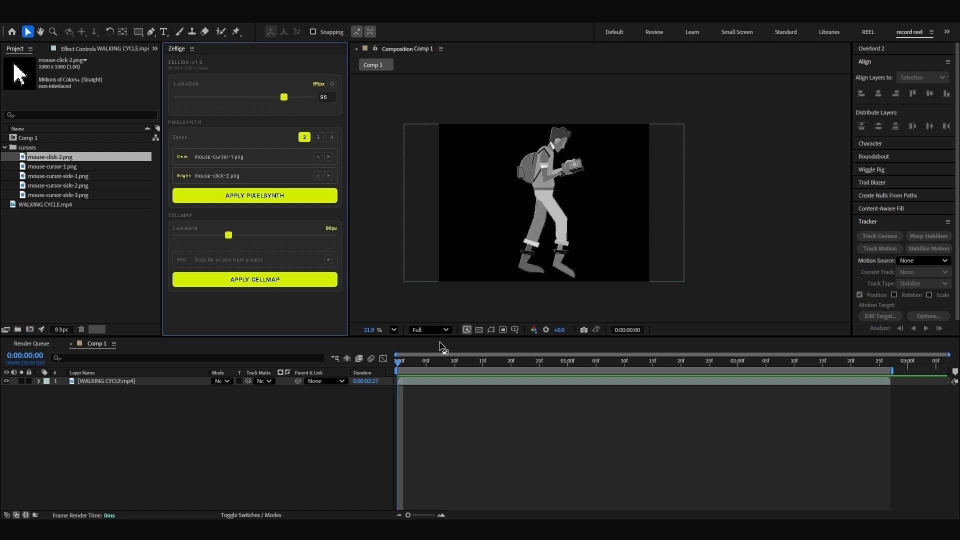
{"action": "left_click", "coordinate": [425, 382]}
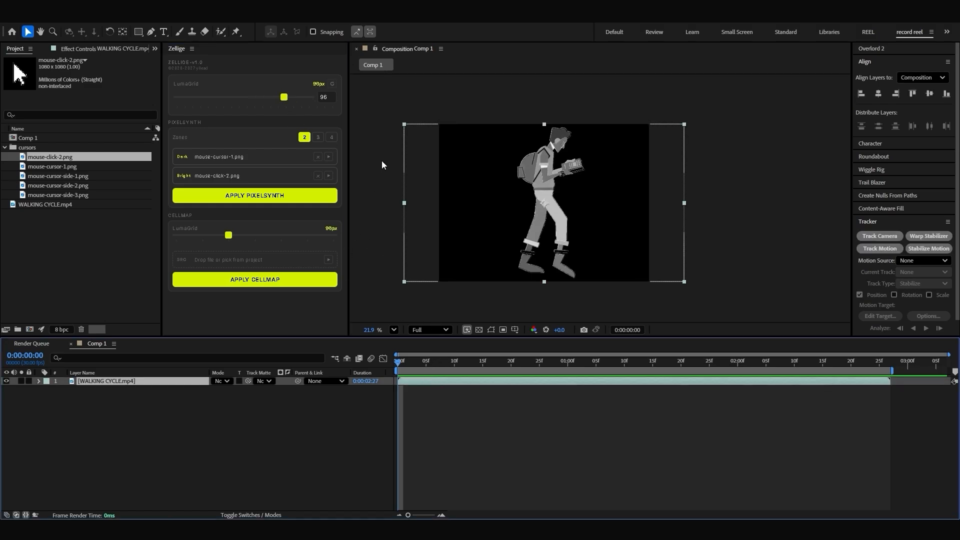
{"action": "left_click", "coordinate": [247, 198]}
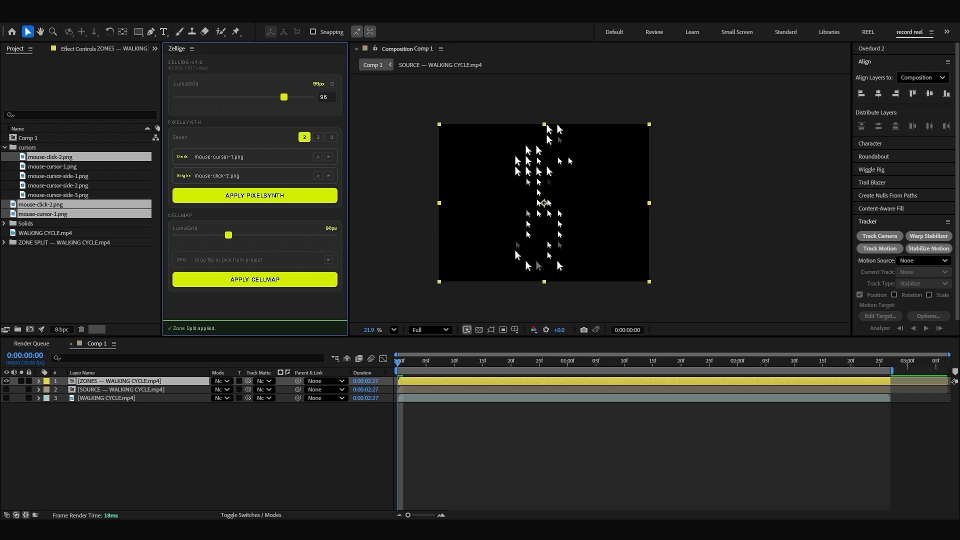
{"action": "scroll", "coordinate": [529, 169], "scroll_direction": "up", "scroll_amount": 5}
{"action": "scroll", "coordinate": [530, 170], "scroll_direction": "down", "scroll_amount": 3}
{"action": "scroll", "coordinate": [532, 171], "scroll_direction": "up", "scroll_amount": 4}
{"action": "scroll", "coordinate": [536, 172], "scroll_direction": "down", "scroll_amount": 5}
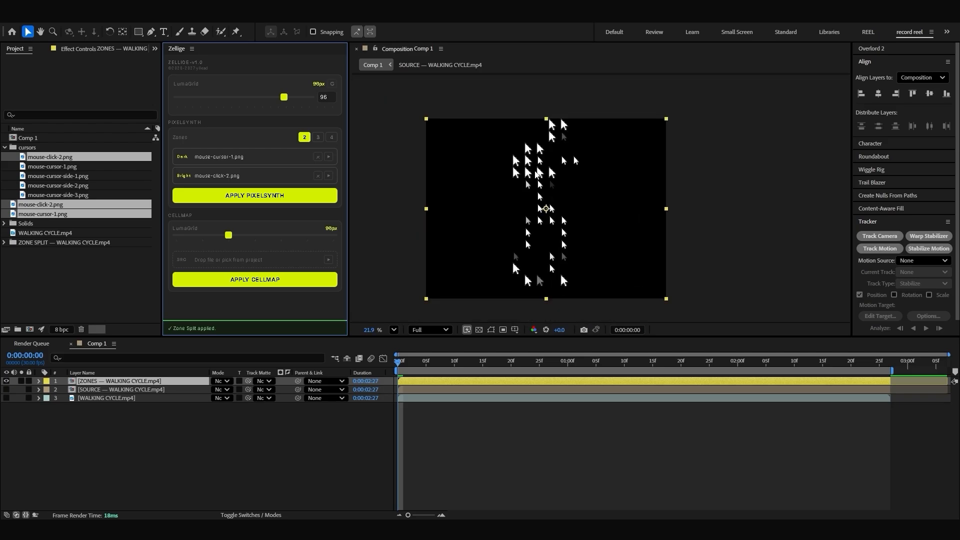
{"action": "scroll", "coordinate": [536, 173], "scroll_direction": "down", "scroll_amount": 1}
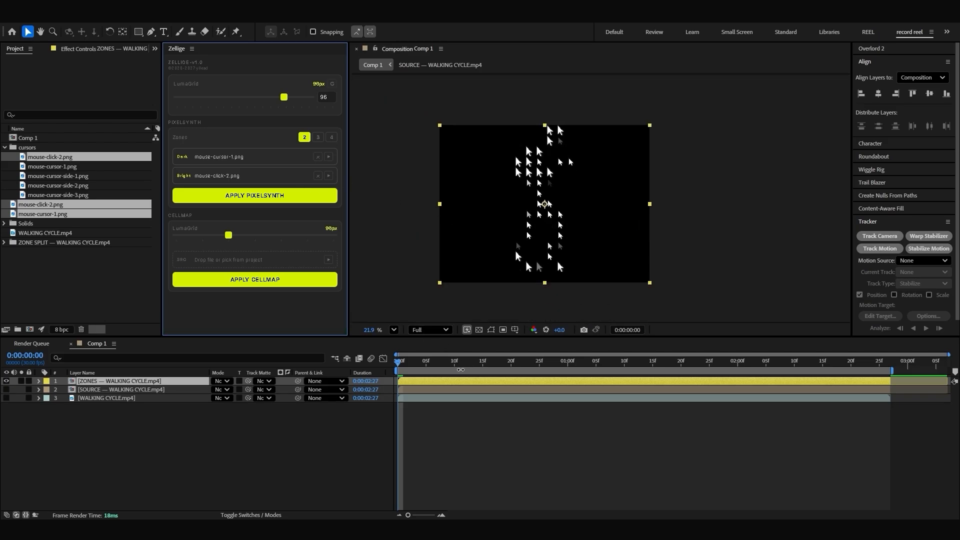
{"action": "key", "text": "ctrl+z"}
Step: Try PixelSynth on the walking cycle layer with LumaGrid set to 60, and undo it
{"action": "left_click_drag", "start_coordinate": [284, 98], "coordinate": [273, 100]}
{"action": "left_click", "coordinate": [262, 196]}
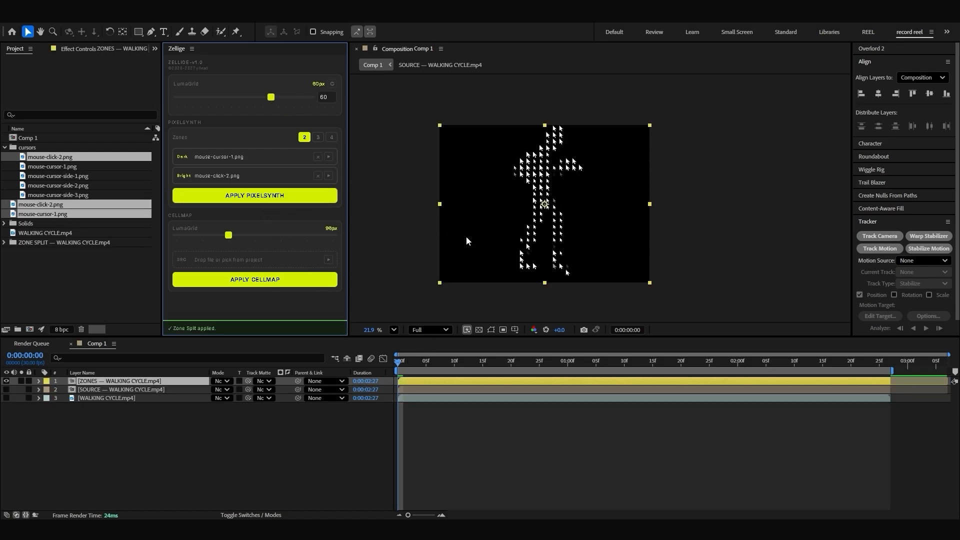
{"action": "key", "text": "ctrl+z"}
Step: Set LumaGrid to 80 and apply PixelSynth to the WALKING CYCLE.mp4 layer
{"action": "left_click_drag", "start_coordinate": [271, 97], "coordinate": [277, 98]}
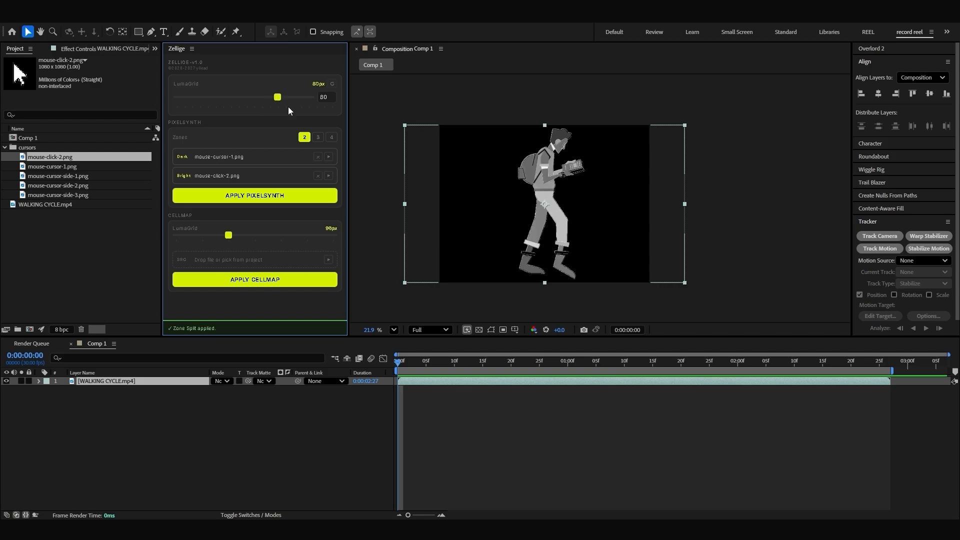
{"action": "left_click", "coordinate": [256, 197]}
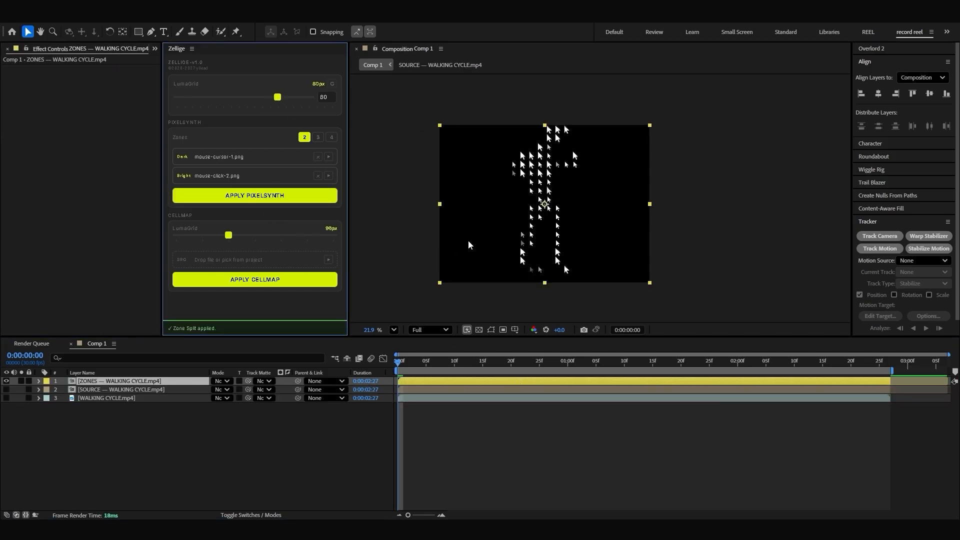
Step: Show the SOURCE layer briefly to compare its mosaic blocks with the cursors, and hide it again
{"action": "left_click", "coordinate": [70, 388]}
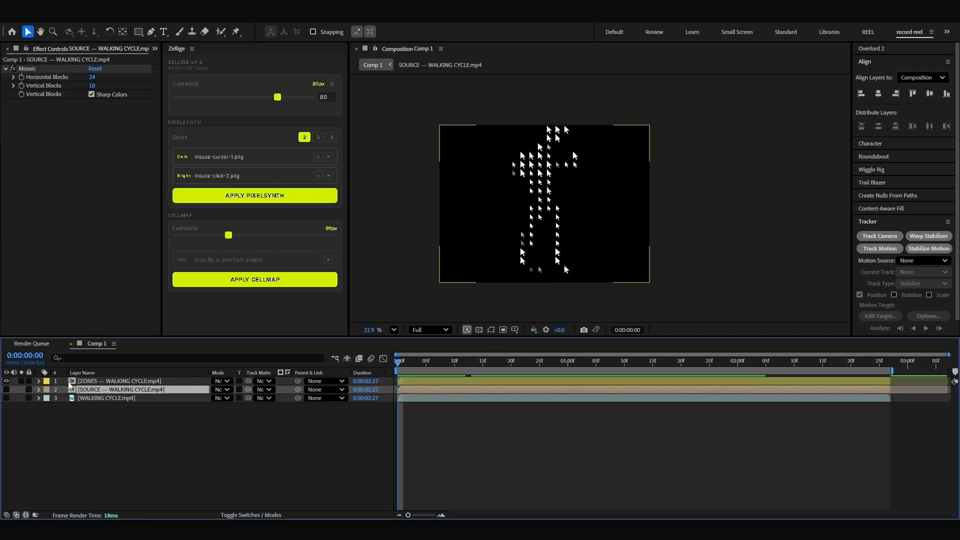
{"action": "left_click", "coordinate": [6, 389]}
{"action": "scroll", "coordinate": [500, 215], "scroll_direction": "up", "scroll_amount": 3}
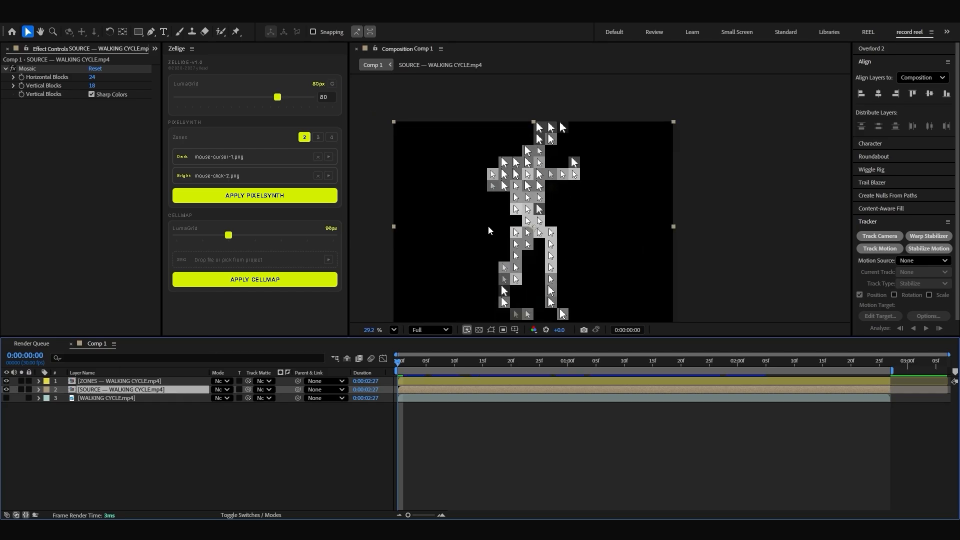
{"action": "left_click", "coordinate": [6, 389]}
{"action": "double_click", "coordinate": [501, 285]}
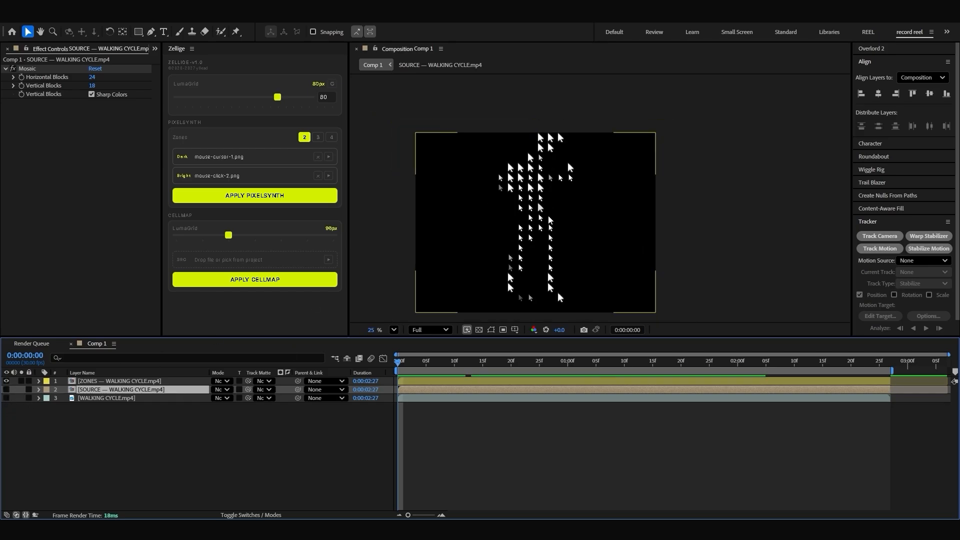
Step: Open the ZONES precomp, inspect its Dark_tex layer, preview the playback, and return to Comp 1
{"action": "double_click", "coordinate": [436, 382]}
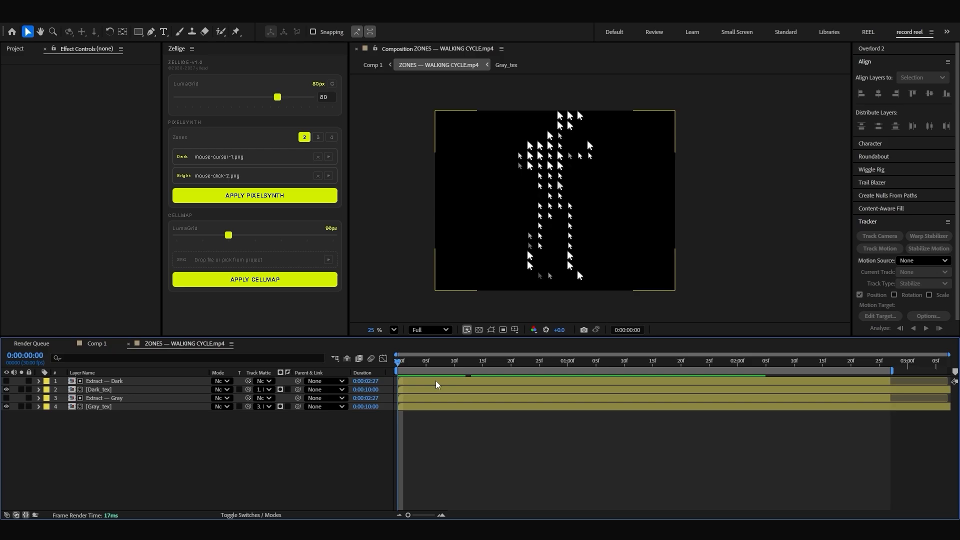
{"action": "left_click", "coordinate": [138, 391]}
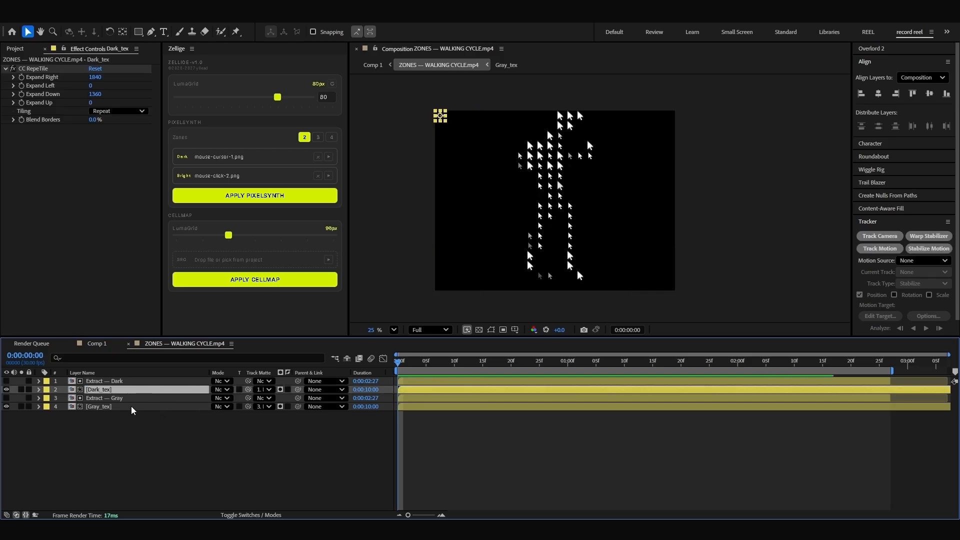
{"action": "left_click", "coordinate": [280, 389]}
{"action": "mouse_move", "coordinate": [412, 365]}
{"action": "left_mouse_down"}
{"action": "mouse_move", "coordinate": [505, 366]}
{"action": "mouse_move", "coordinate": [402, 368]}
{"action": "mouse_move", "coordinate": [635, 367]}
{"action": "mouse_move", "coordinate": [389, 369]}
{"action": "mouse_move", "coordinate": [485, 370]}
{"action": "mouse_move", "coordinate": [398, 369]}
{"action": "left_mouse_up"}
{"action": "key", "text": "space"}
{"action": "key", "text": "space"}
{"action": "left_click", "coordinate": [96, 343]}
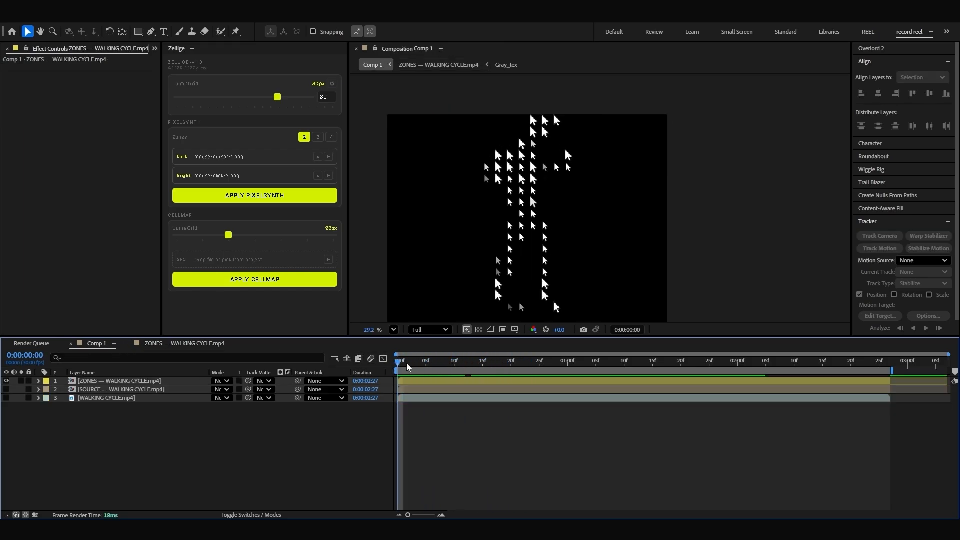
Step: Create a royal blue solid of 1920 by 1440 px and place it beneath all layers in Comp 1
{"action": "left_click_drag", "start_coordinate": [471, 361], "coordinate": [597, 361]}
{"action": "scroll", "coordinate": [544, 215], "scroll_direction": "down", "scroll_amount": 3}
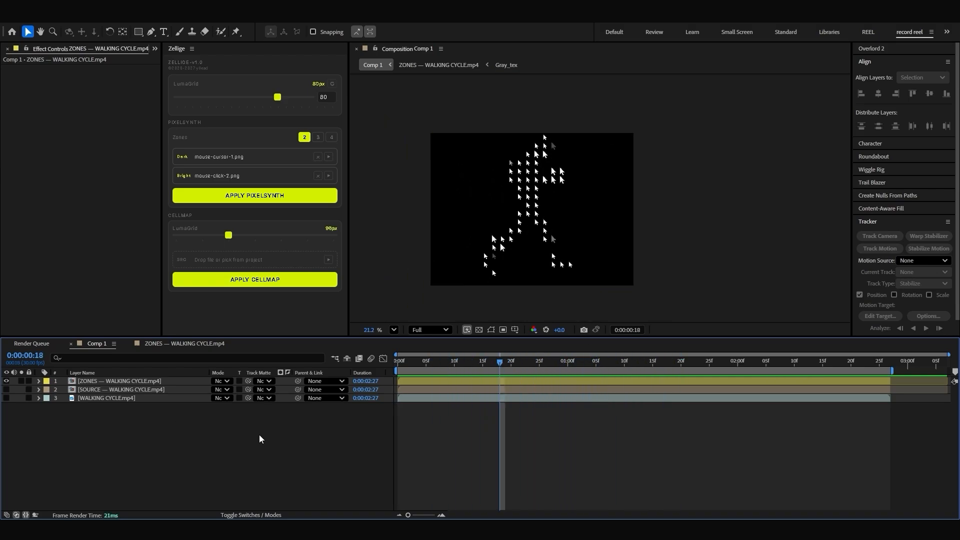
{"action": "key", "text": "ctrl+y"}
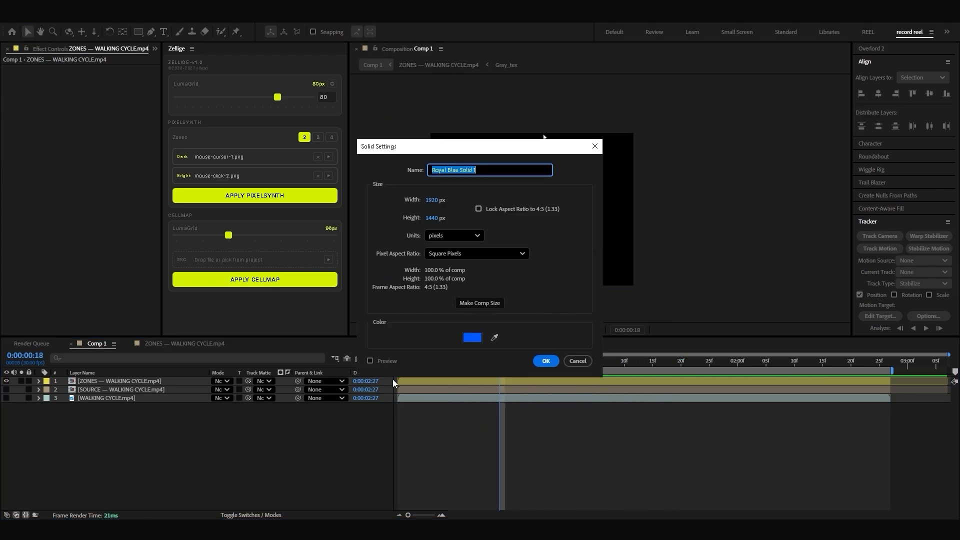
{"action": "left_click", "coordinate": [545, 363]}
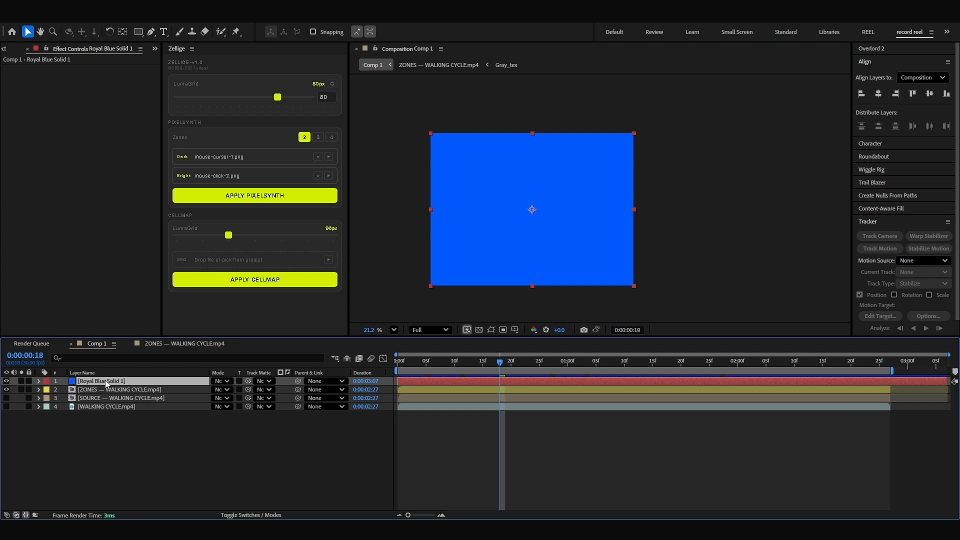
{"action": "left_click_drag", "start_coordinate": [105, 381], "coordinate": [125, 414]}
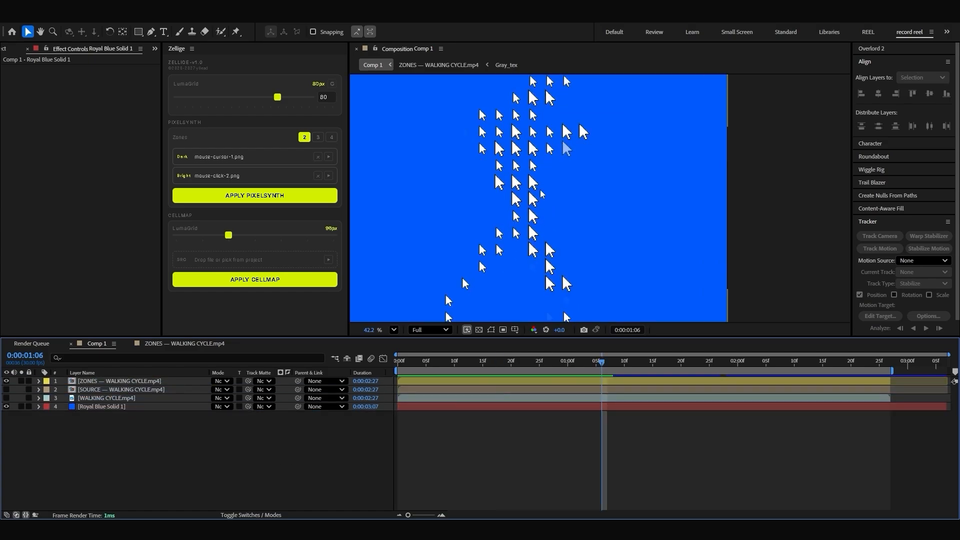
Step: Examine the cursor figure against the blue background up close and at different frames
{"action": "scroll", "coordinate": [540, 193], "scroll_direction": "down", "scroll_amount": 3}
{"action": "scroll", "coordinate": [535, 136], "scroll_direction": "up", "scroll_amount": 4}
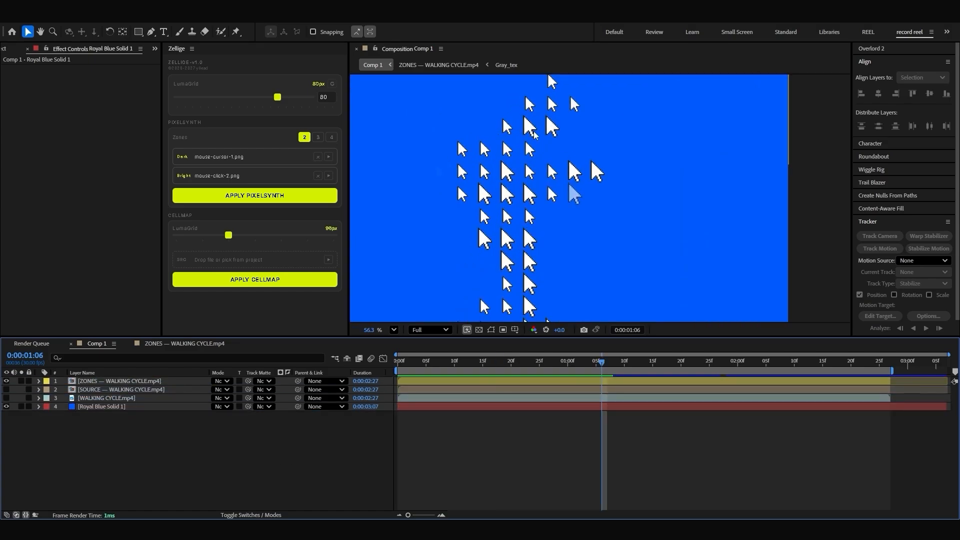
{"action": "scroll", "coordinate": [534, 134], "scroll_direction": "up", "scroll_amount": 3}
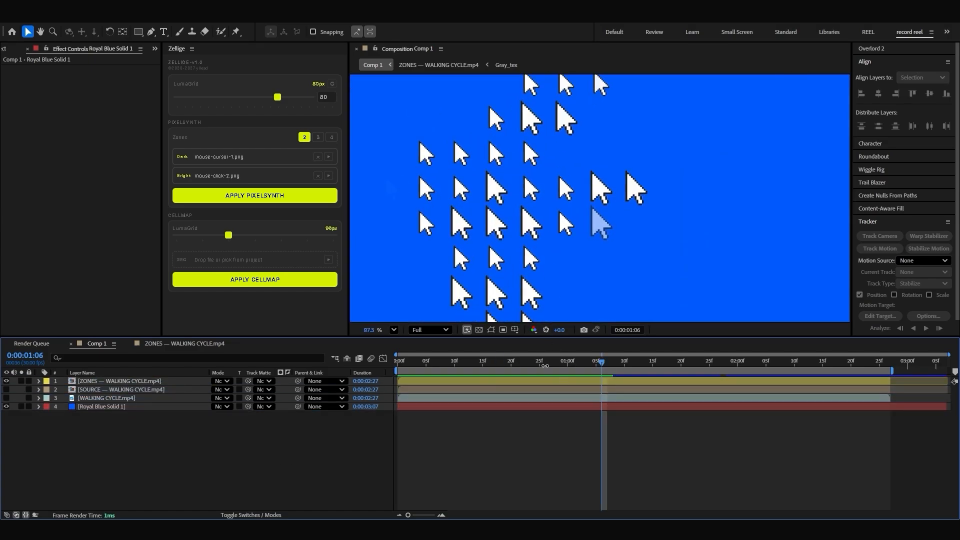
{"action": "mouse_move", "coordinate": [545, 365]}
{"action": "left_mouse_down"}
{"action": "mouse_move", "coordinate": [420, 365]}
{"action": "mouse_move", "coordinate": [534, 365]}
{"action": "left_mouse_up"}
{"action": "scroll", "coordinate": [535, 122], "scroll_direction": "down", "scroll_amount": 3}
{"action": "scroll", "coordinate": [524, 220], "scroll_direction": "down", "scroll_amount": 2}
{"action": "scroll", "coordinate": [524, 220], "scroll_direction": "down", "scroll_amount": 3}
{"action": "scroll", "coordinate": [527, 272], "scroll_direction": "up", "scroll_amount": 2}
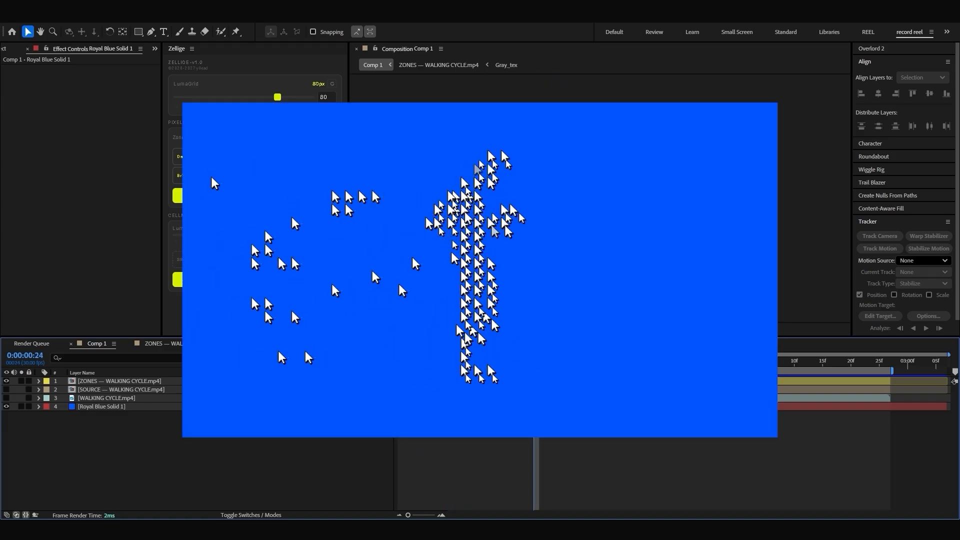
Step: Show the original WALKING CYCLE.mp4 layer, move it above all other layers, and shift it slightly right in the composition
{"action": "left_click", "coordinate": [130, 389]}
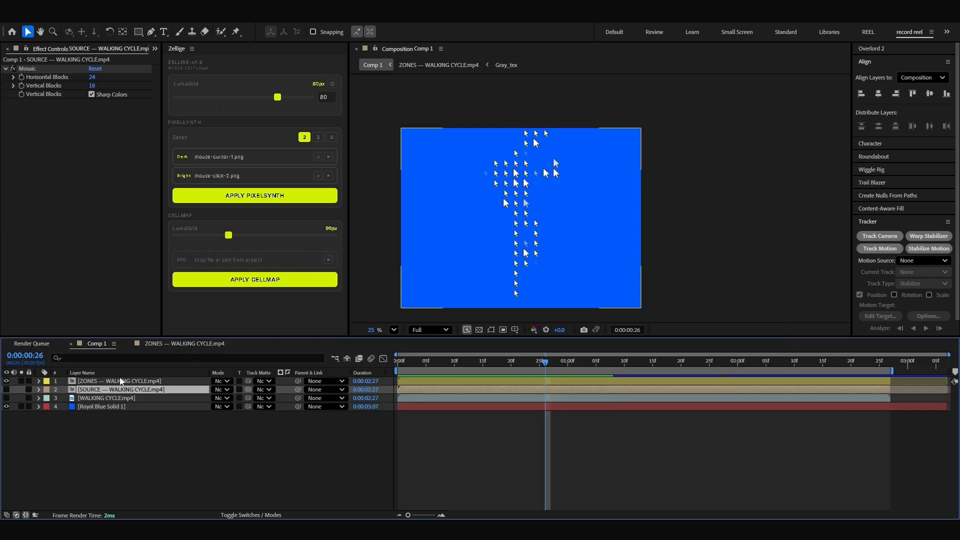
{"action": "left_click", "coordinate": [134, 398]}
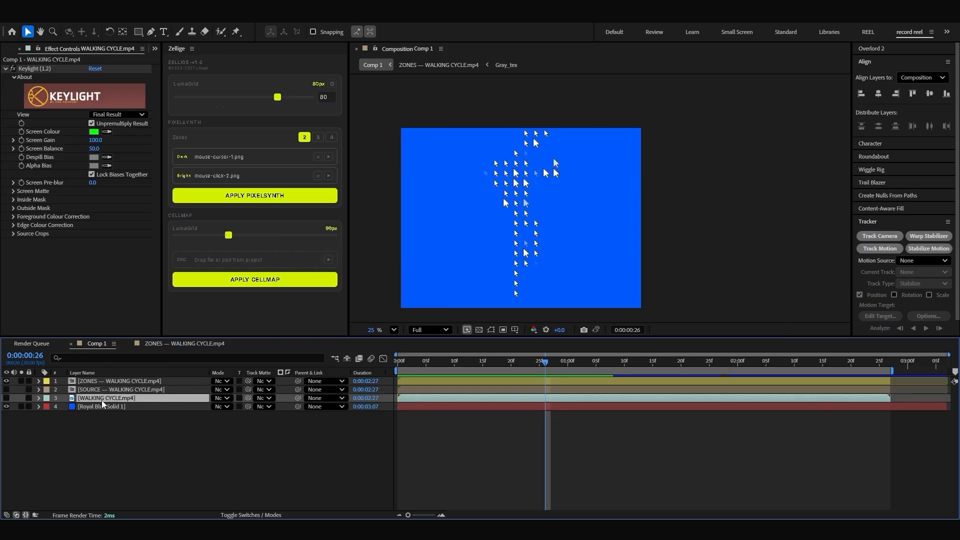
{"action": "left_click", "coordinate": [6, 398]}
{"action": "left_click_drag", "start_coordinate": [91, 398], "coordinate": [98, 381]}
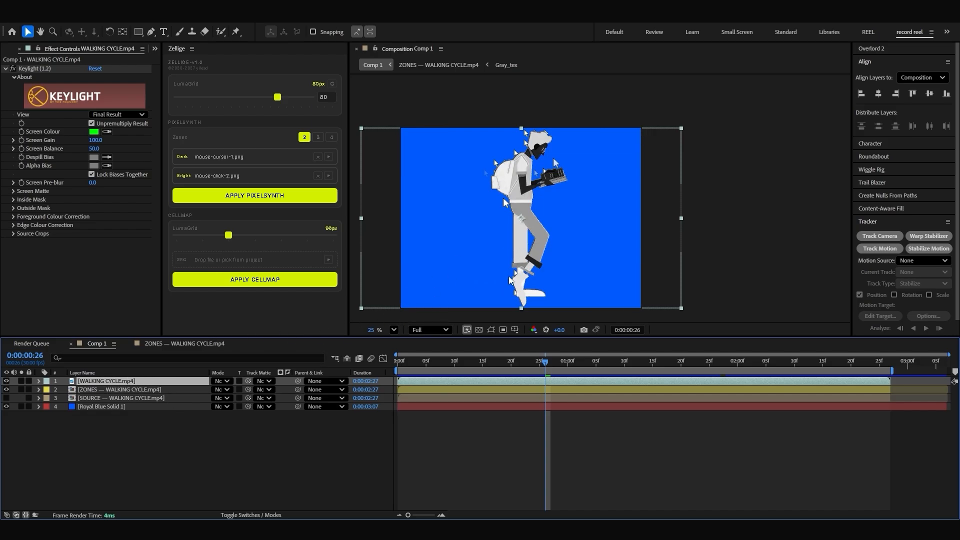
{"action": "left_click_drag", "start_coordinate": [534, 237], "coordinate": [544, 239]}
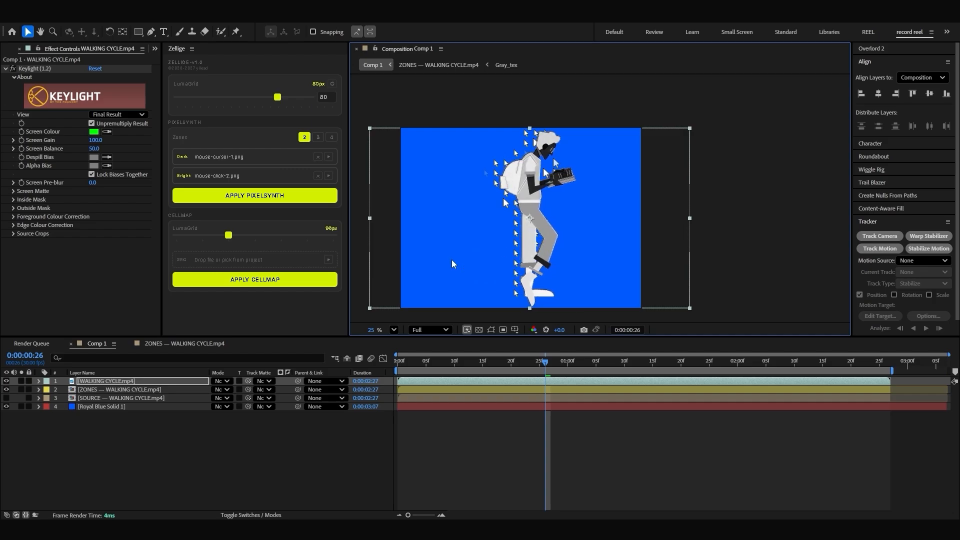
Step: Rename the topmost walking cycle layer as WALKING CYCLE1.mp4
{"action": "left_click", "coordinate": [122, 429]}
{"action": "left_click", "coordinate": [128, 382]}
{"action": "key", "text": "Return"}
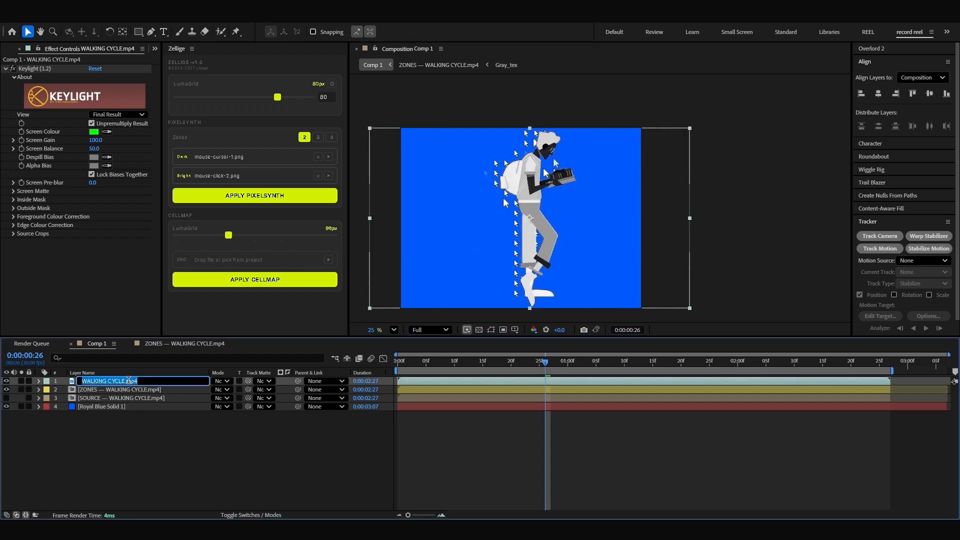
{"action": "left_click", "coordinate": [126, 380]}
{"action": "type", "text": "1"}
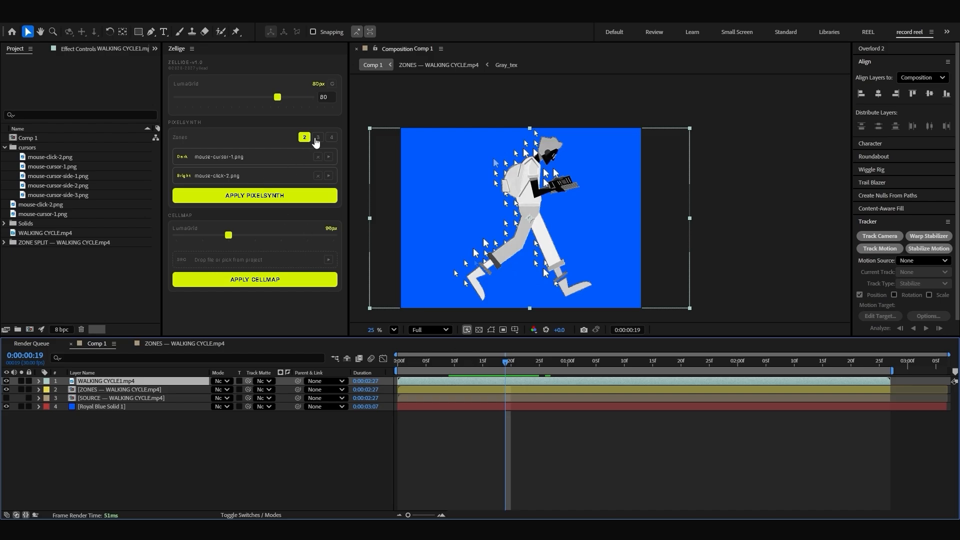
Step: Set PixelSynth to use three zones
{"action": "left_click", "coordinate": [317, 138]}
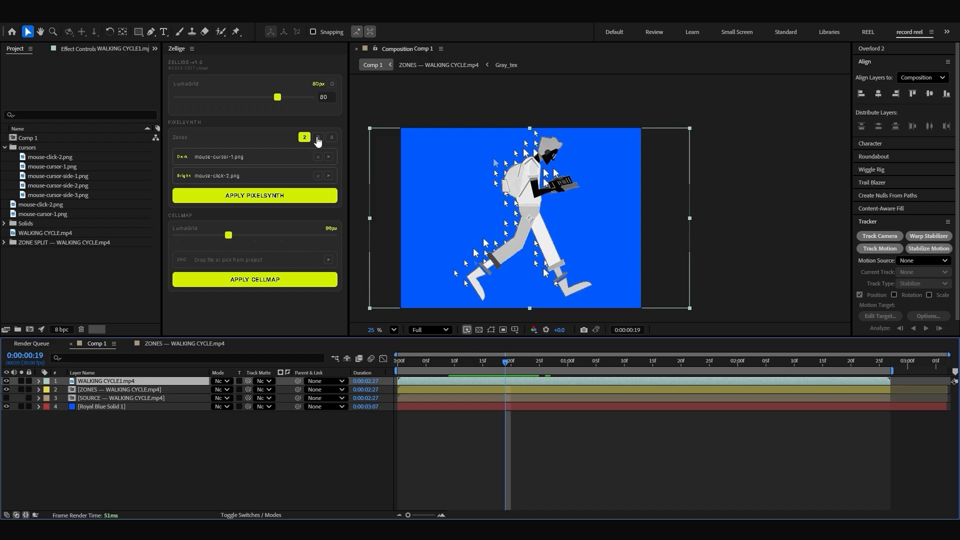
Step: Compare the previews of mouse-cursor-side-1.png, mouse-cursor-side-2.png and mouse-cursor-side-3.png in the cursors folder
{"action": "left_click", "coordinate": [61, 167]}
{"action": "left_click", "coordinate": [69, 177]}
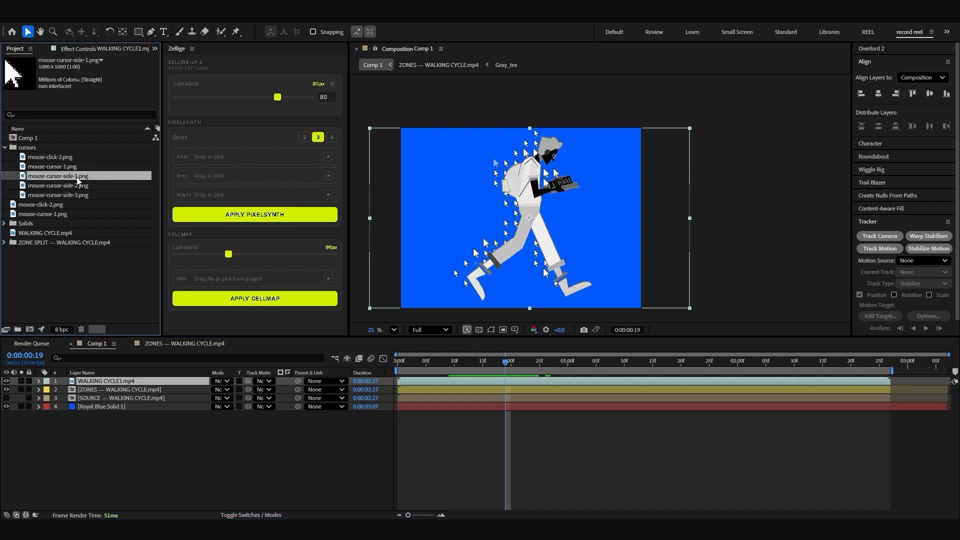
{"action": "left_click", "coordinate": [65, 186]}
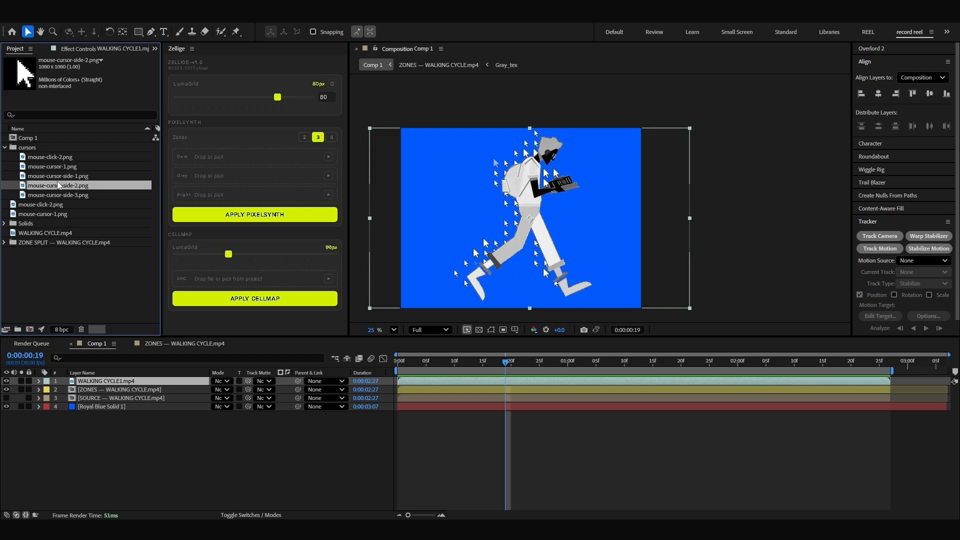
{"action": "left_click", "coordinate": [61, 178]}
{"action": "left_click", "coordinate": [63, 185]}
{"action": "left_click", "coordinate": [66, 178]}
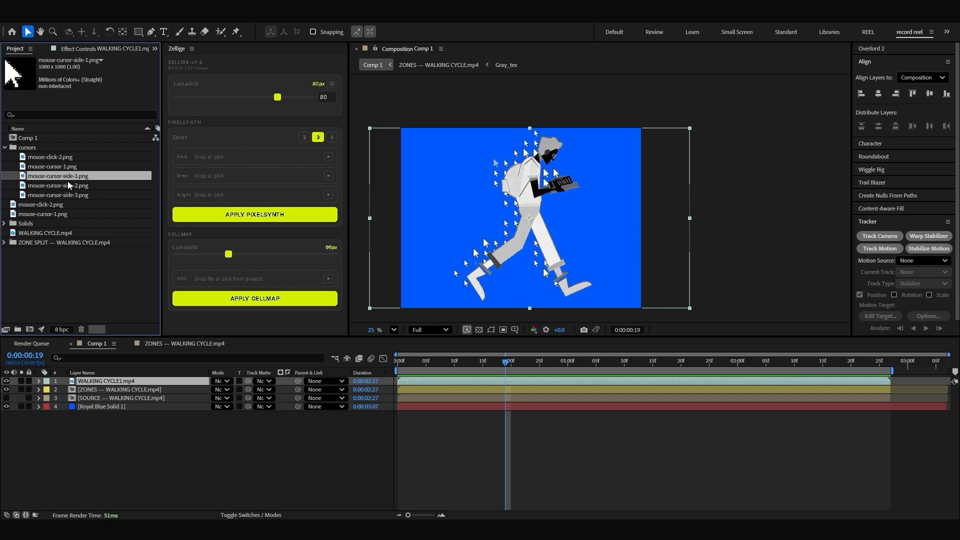
{"action": "left_click", "coordinate": [65, 195]}
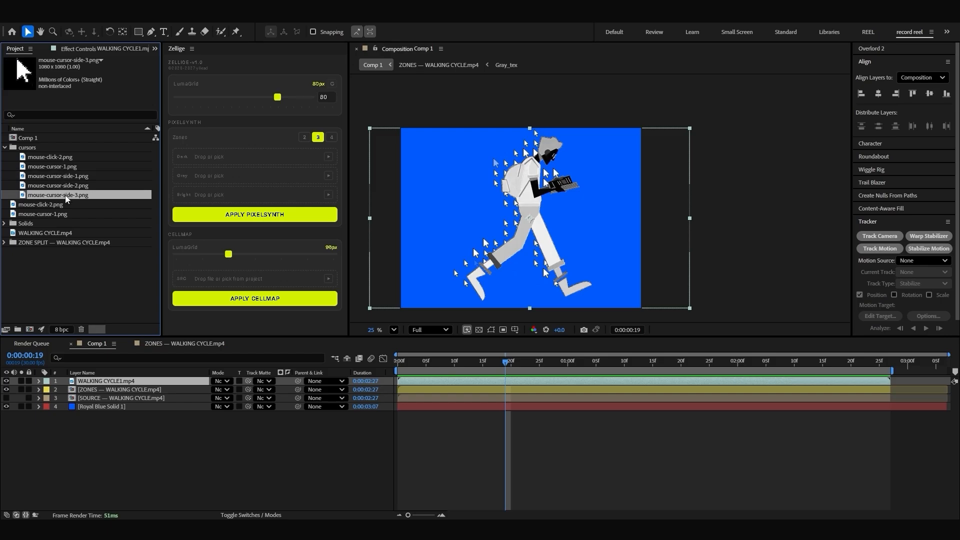
{"action": "left_click", "coordinate": [69, 187]}
{"action": "left_click", "coordinate": [73, 196]}
{"action": "left_click", "coordinate": [62, 186]}
{"action": "left_click", "coordinate": [68, 178]}
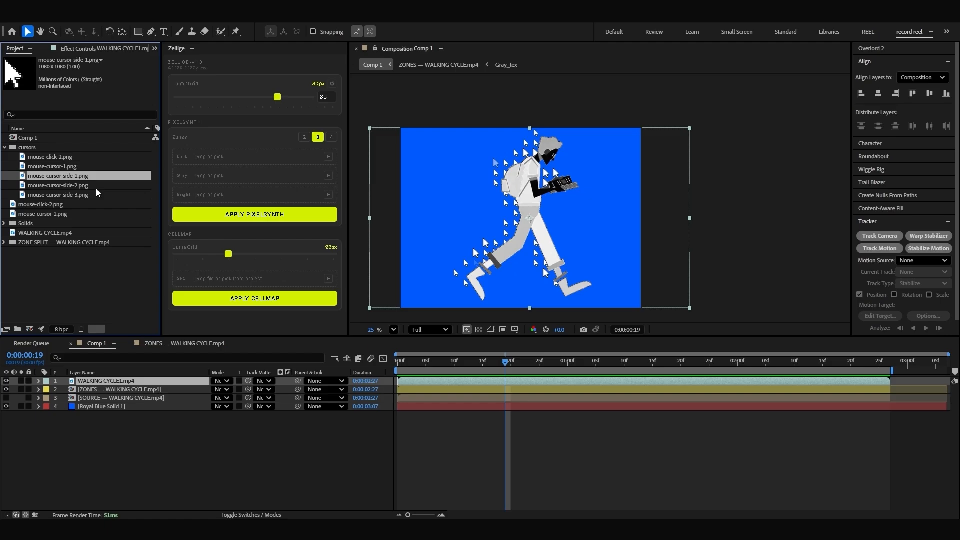
{"action": "left_click", "coordinate": [75, 187]}
{"action": "left_click", "coordinate": [78, 196]}
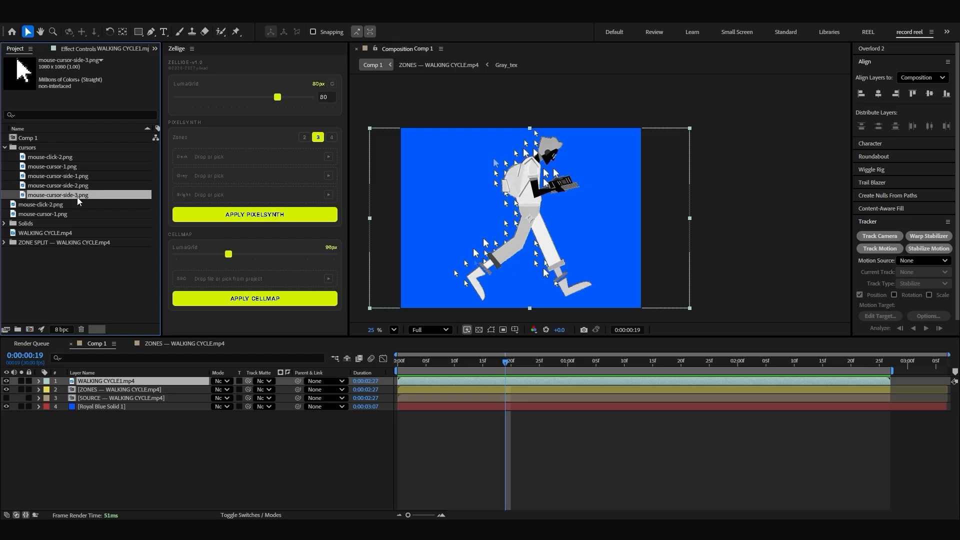
{"action": "left_click", "coordinate": [76, 186]}
{"action": "left_click", "coordinate": [74, 177]}
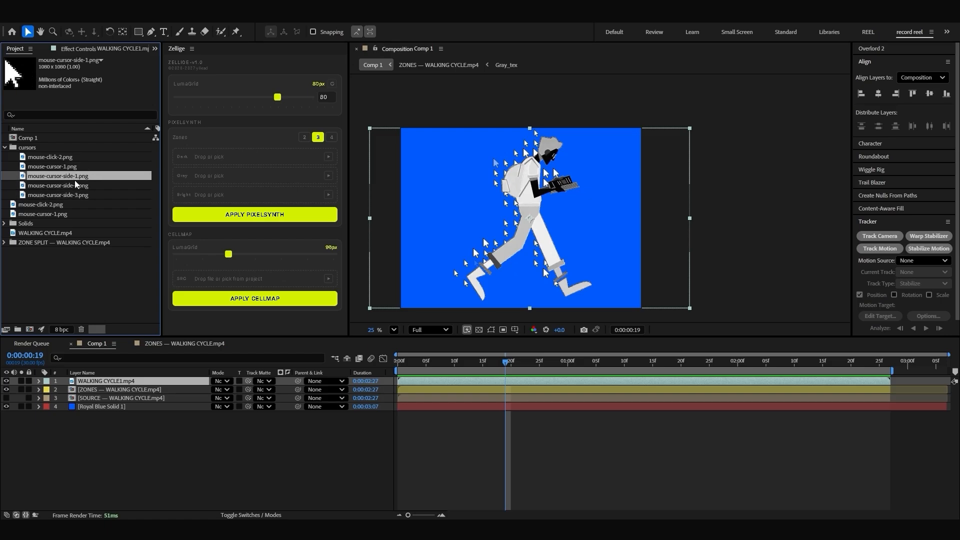
{"action": "left_click", "coordinate": [76, 186]}
{"action": "left_click", "coordinate": [79, 196]}
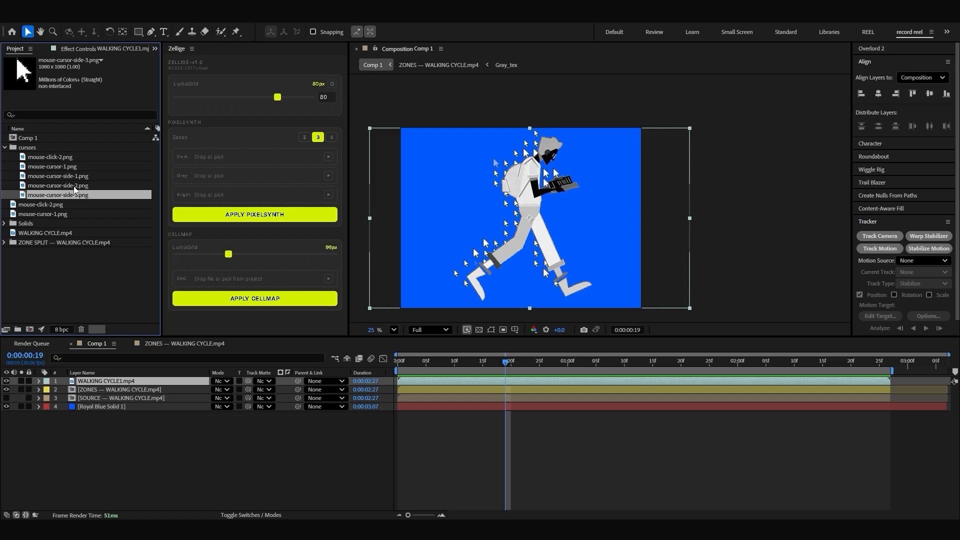
{"action": "left_click", "coordinate": [72, 185]}
Step: Assign mouse-cursor-side-1.png to the dark zone, mouse-cursor-side-2.png to grey and mouse-cursor-side-3.png to bright, and apply PixelSynth to the WALKING CYCLE1.mp4 layer
{"action": "left_click", "coordinate": [60, 176]}
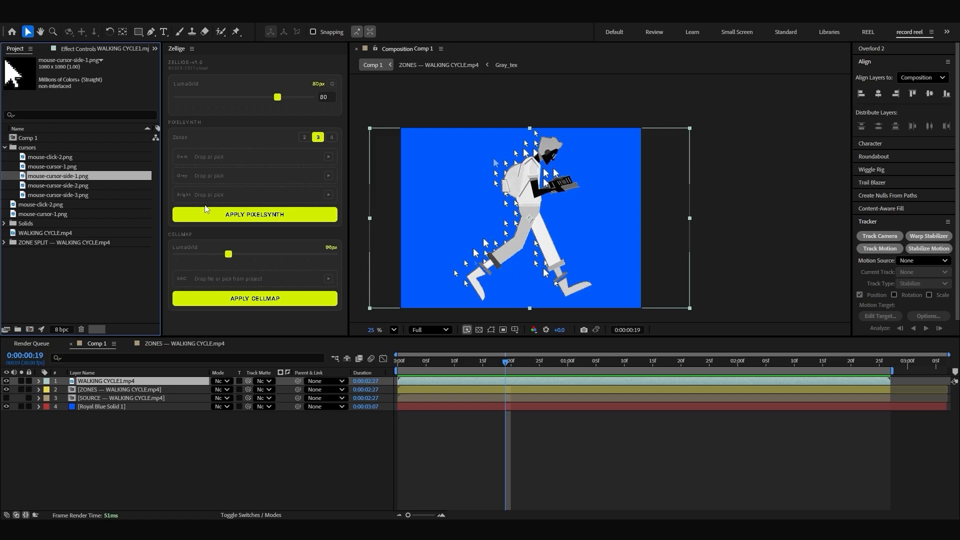
{"action": "left_click", "coordinate": [328, 157]}
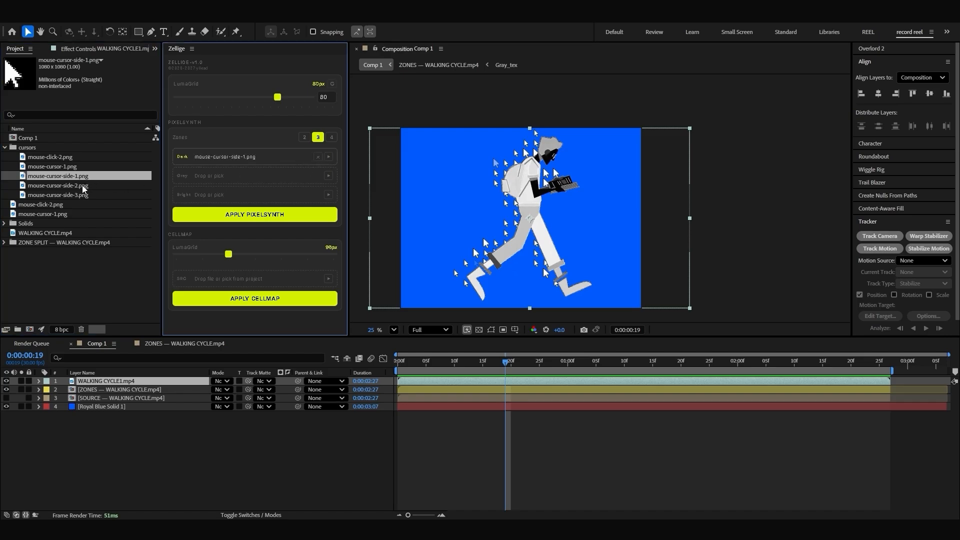
{"action": "left_click", "coordinate": [73, 185]}
{"action": "left_click", "coordinate": [329, 175]}
{"action": "left_click", "coordinate": [72, 194]}
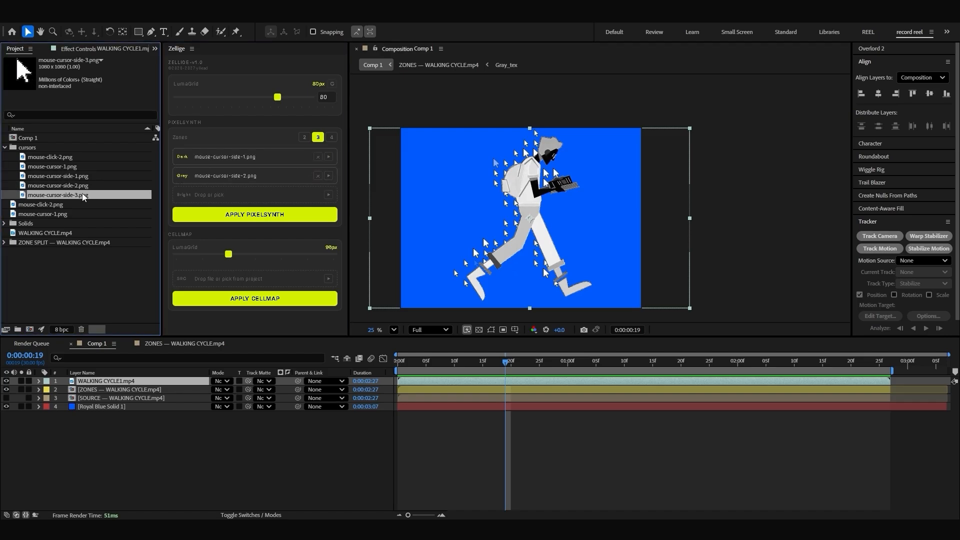
{"action": "left_click", "coordinate": [328, 195]}
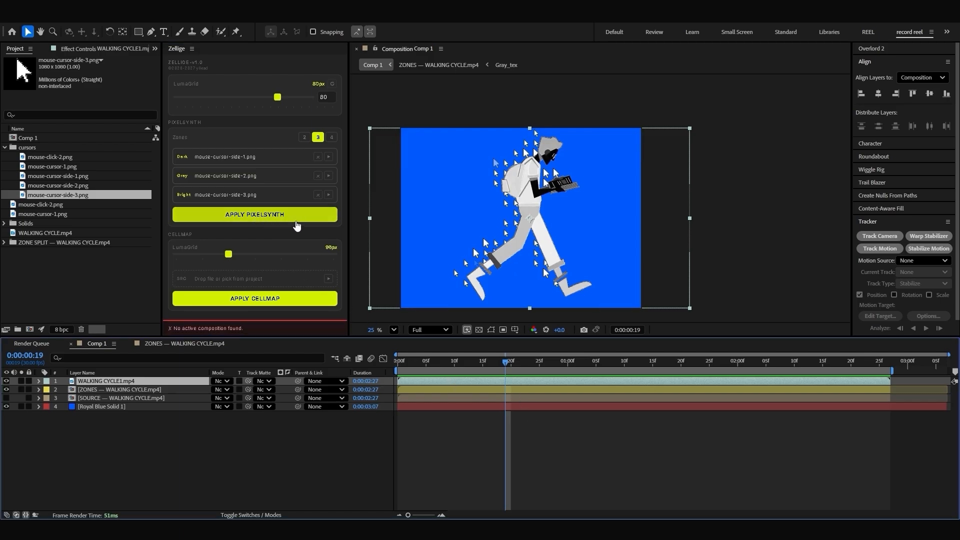
{"action": "left_click", "coordinate": [254, 216]}
{"action": "left_click", "coordinate": [254, 216]}
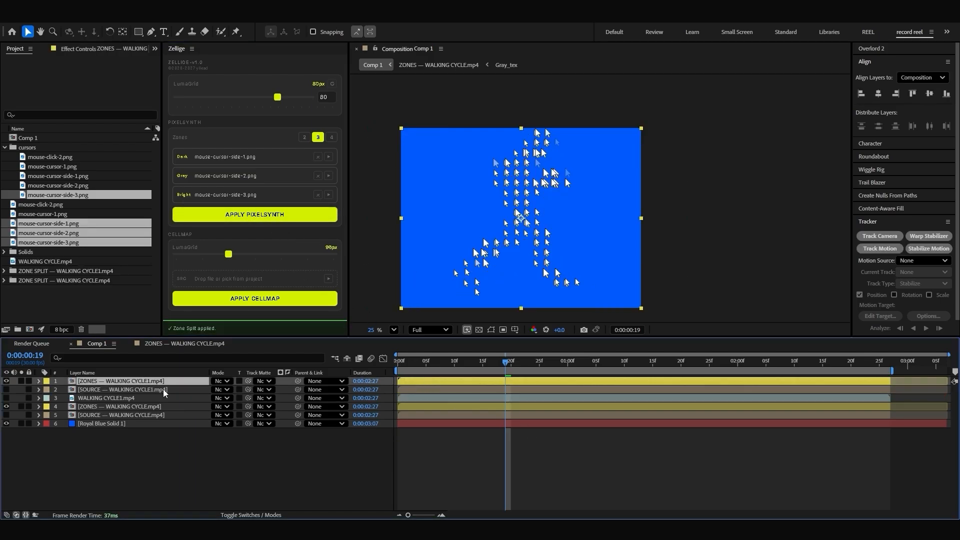
Step: Examine the layered cursor figure up close and as a whole in the composition
{"action": "scroll", "coordinate": [513, 218], "scroll_direction": "up", "scroll_amount": 5}
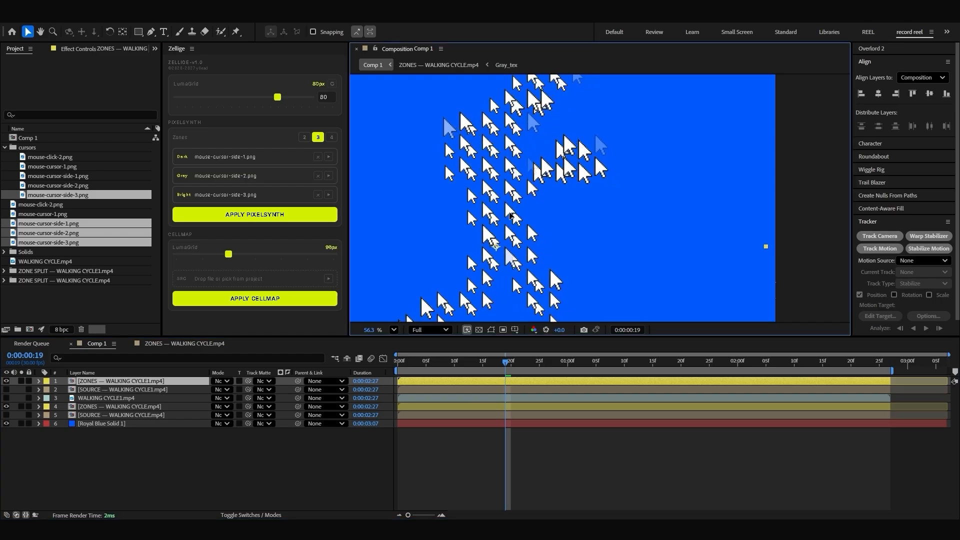
{"action": "scroll", "coordinate": [509, 216], "scroll_direction": "down", "scroll_amount": 3}
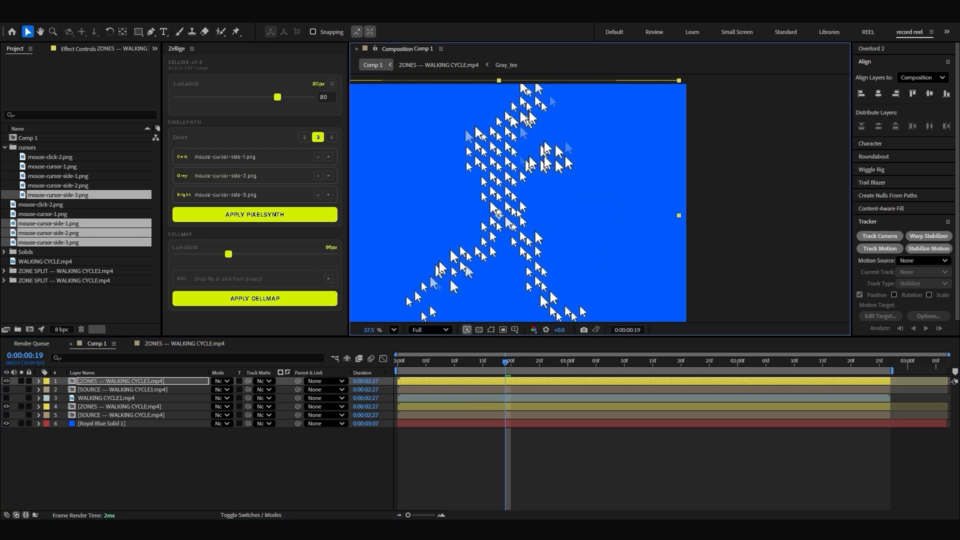
{"action": "scroll", "coordinate": [508, 212], "scroll_direction": "down", "scroll_amount": 2}
{"action": "scroll", "coordinate": [508, 213], "scroll_direction": "up", "scroll_amount": 4}
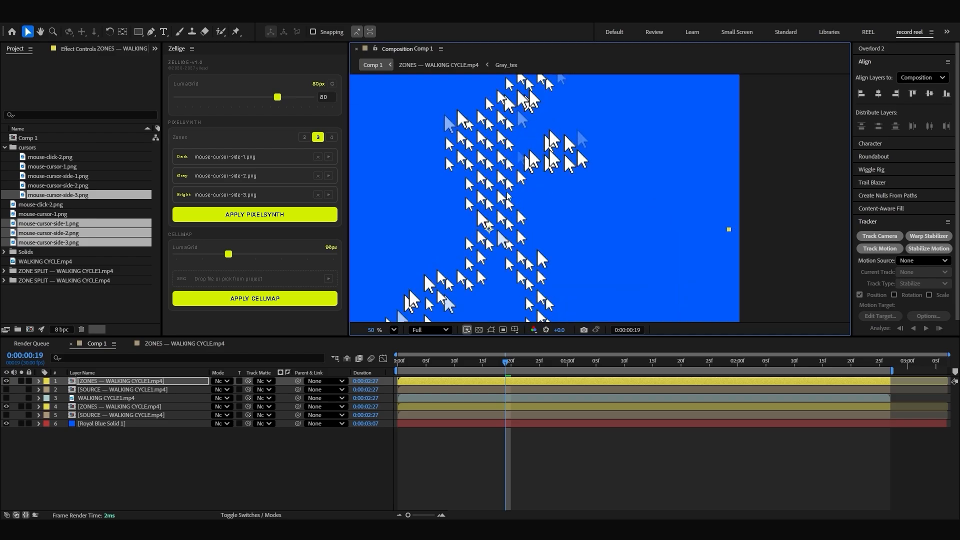
{"action": "scroll", "coordinate": [509, 213], "scroll_direction": "down", "scroll_amount": 4}
{"action": "scroll", "coordinate": [514, 190], "scroll_direction": "down", "scroll_amount": 1}
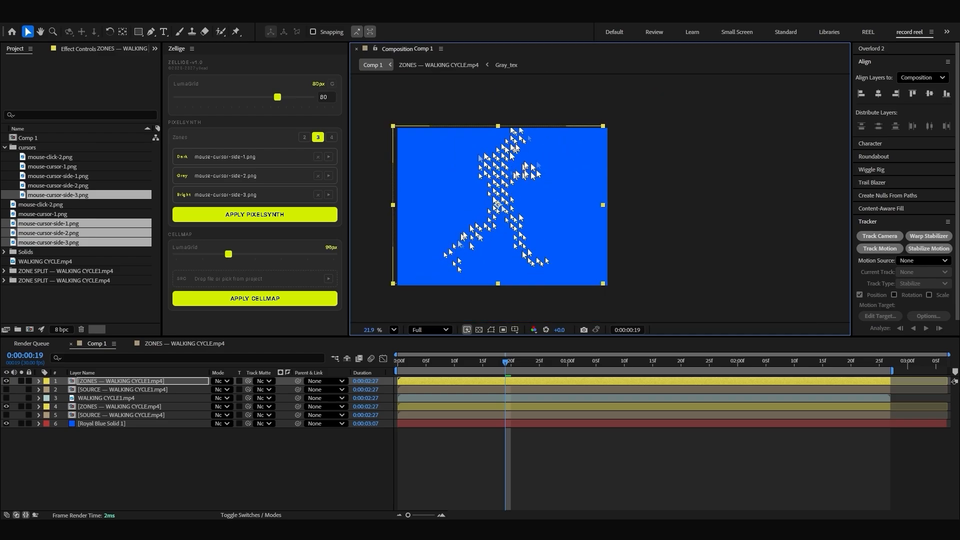
{"action": "scroll", "coordinate": [508, 200], "scroll_direction": "up", "scroll_amount": 1}
{"action": "scroll", "coordinate": [568, 287], "scroll_direction": "down", "scroll_amount": 1}
Step: Move the ZONES — WALKING CYCLE.mp4 layer directly beneath ZONES — WALKING CYCLE1.mp4 and delete both SOURCE layers
{"action": "left_click_drag", "start_coordinate": [122, 405], "coordinate": [119, 386]}
{"action": "left_click", "coordinate": [105, 397]}
{"action": "left_click", "coordinate": [110, 415], "text": "ctrl"}
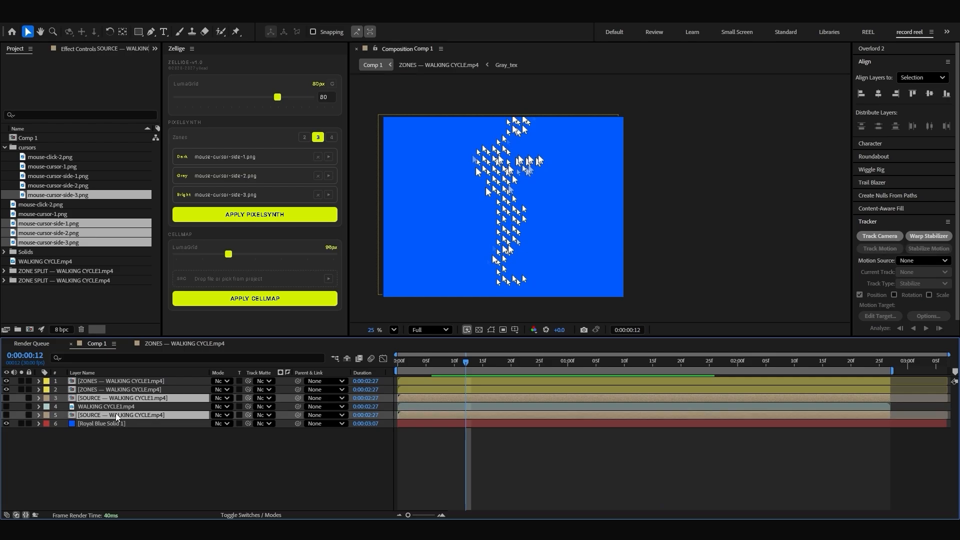
{"action": "key", "text": "Delete"}
Step: Add a Drop Shadow effect to the ZONES — WALKING CYCLE1.mp4 layer with 100% opacity and a distance of 10
{"action": "left_click", "coordinate": [459, 381]}
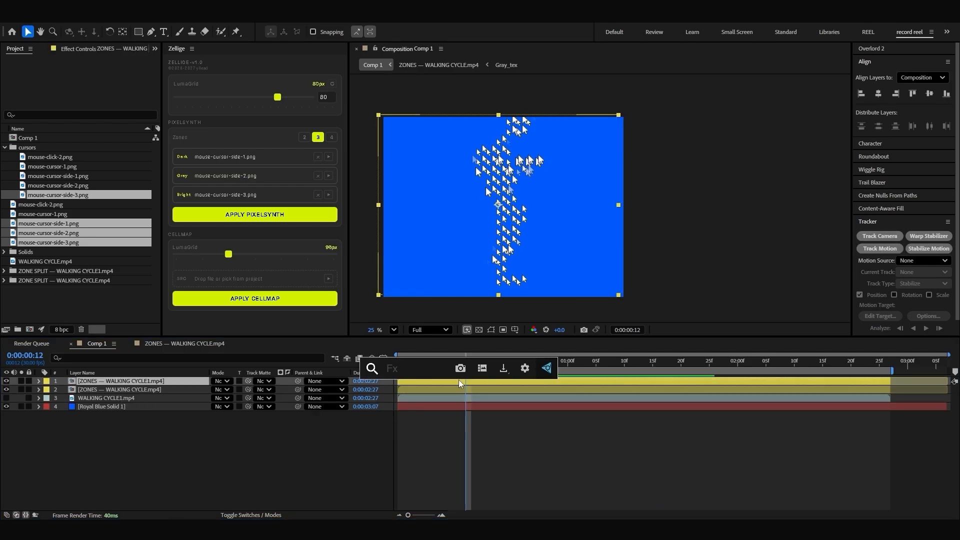
{"action": "type", "text": "drop"}
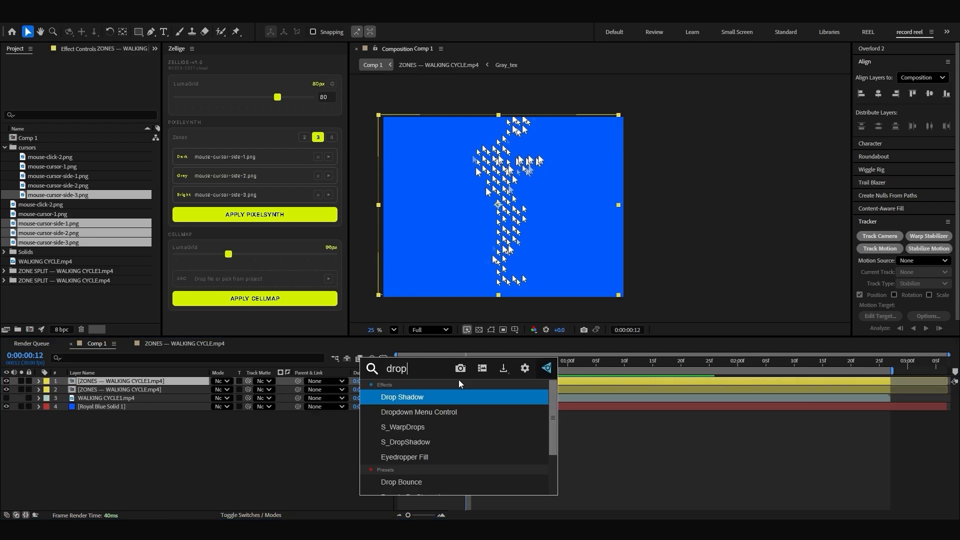
{"action": "left_click", "coordinate": [407, 395]}
{"action": "scroll", "coordinate": [500, 187], "scroll_direction": "up", "scroll_amount": 1}
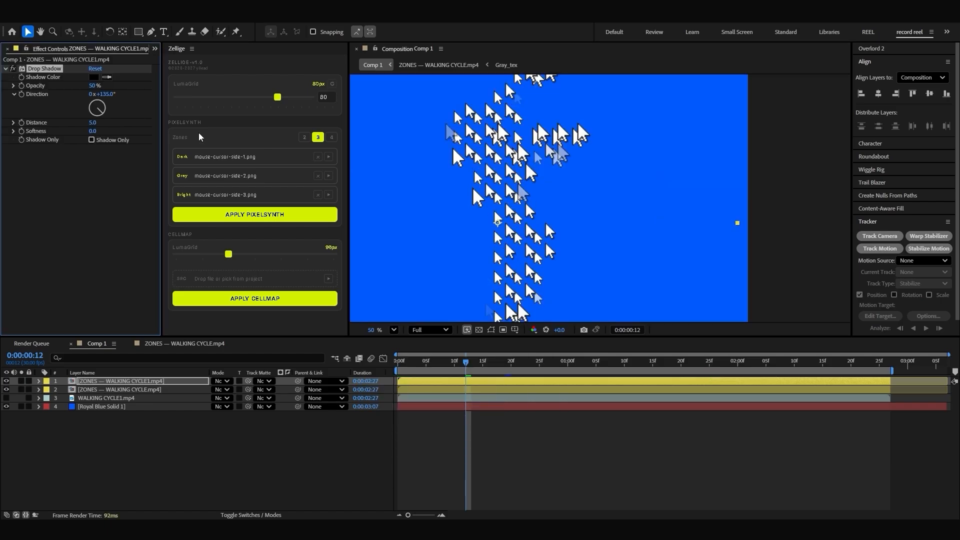
{"action": "left_click_drag", "start_coordinate": [93, 86], "coordinate": [189, 89]}
{"action": "left_click_drag", "start_coordinate": [93, 123], "coordinate": [95, 122]}
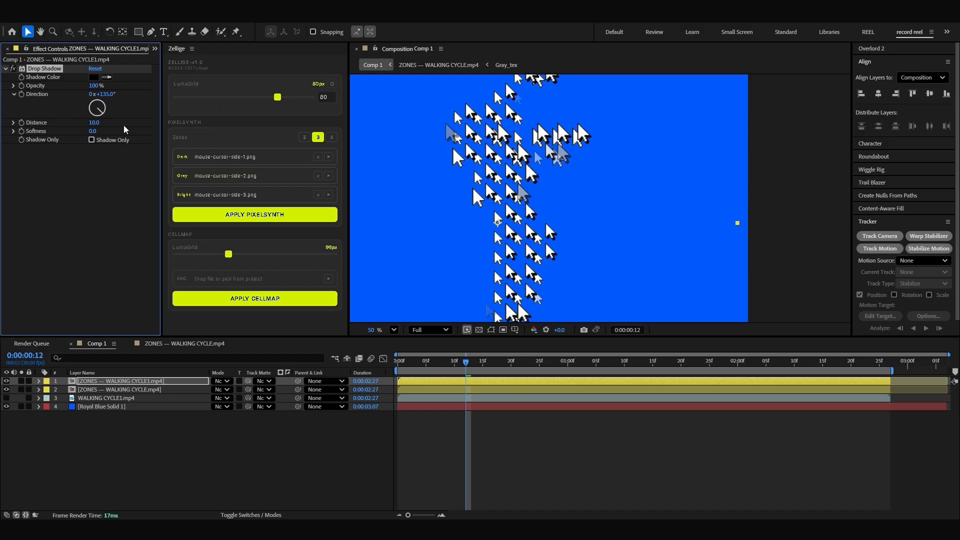
Step: Paste the same Drop Shadow effect onto the ZONES — WALKING CYCLE.mp4 layer and check the figure at frame 18
{"action": "left_click", "coordinate": [120, 389]}
{"action": "key", "text": "ctrl+v"}
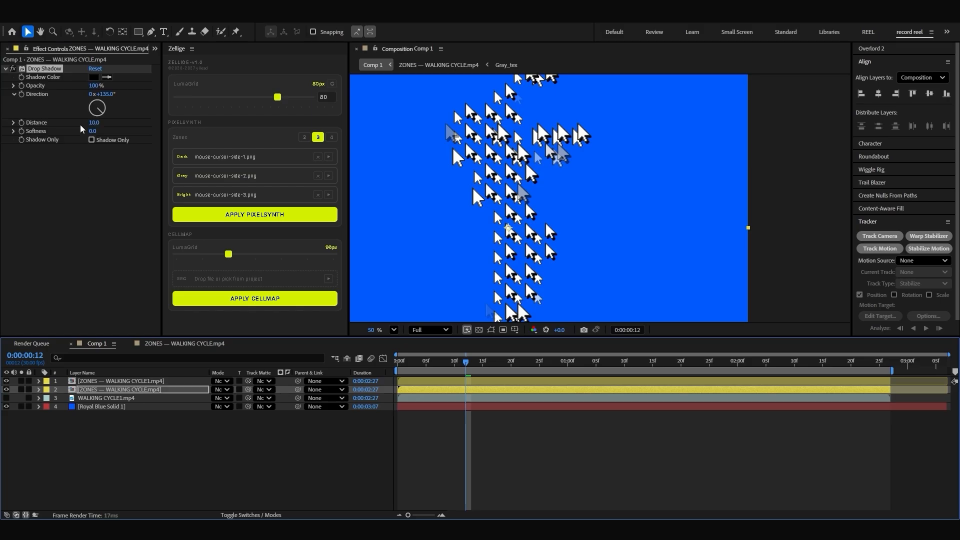
{"action": "scroll", "coordinate": [520, 186], "scroll_direction": "down", "scroll_amount": 2}
{"action": "scroll", "coordinate": [487, 184], "scroll_direction": "up", "scroll_amount": 1}
{"action": "left_click_drag", "start_coordinate": [466, 361], "coordinate": [497, 361]}
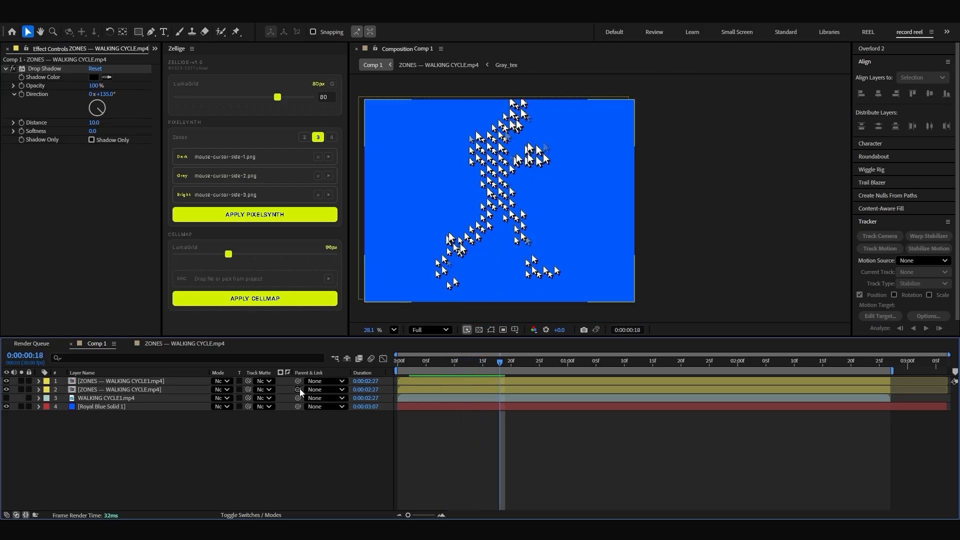
Step: Parent ZONES — WALKING CYCLE.mp4 to ZONES — WALKING CYCLE1.mp4, scale the parent layer to 76%, and review the walk at several frames
{"action": "left_click_drag", "start_coordinate": [299, 389], "coordinate": [151, 383]}
{"action": "left_click", "coordinate": [155, 383]}
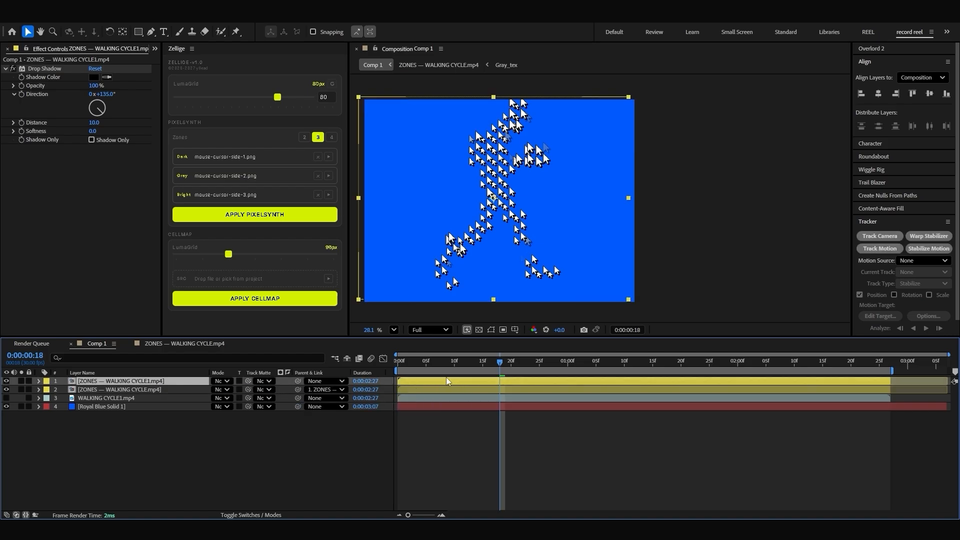
{"action": "key", "text": "s"}
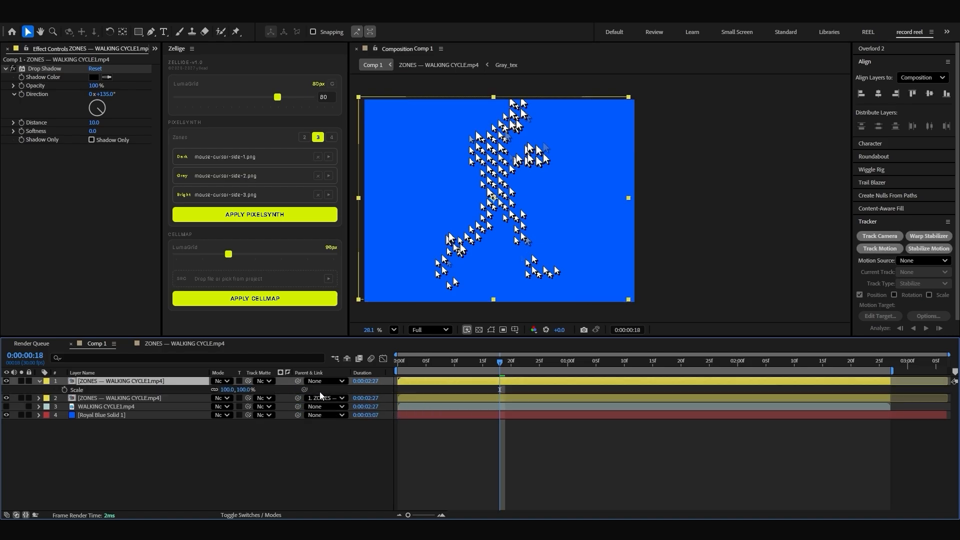
{"action": "left_click_drag", "start_coordinate": [241, 390], "coordinate": [231, 389]}
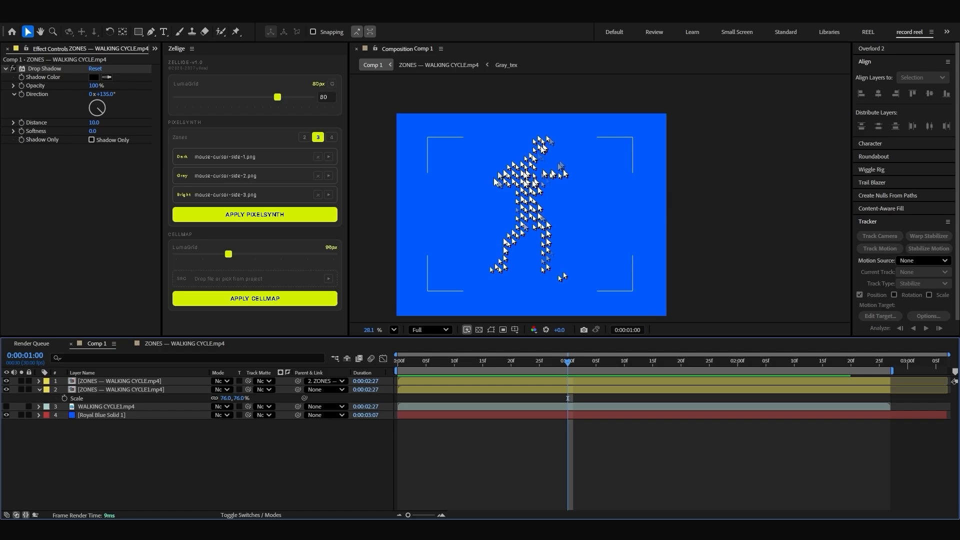
{"action": "scroll", "coordinate": [457, 243], "scroll_direction": "down", "scroll_amount": 1}
{"action": "scroll", "coordinate": [502, 217], "scroll_direction": "up", "scroll_amount": 1}
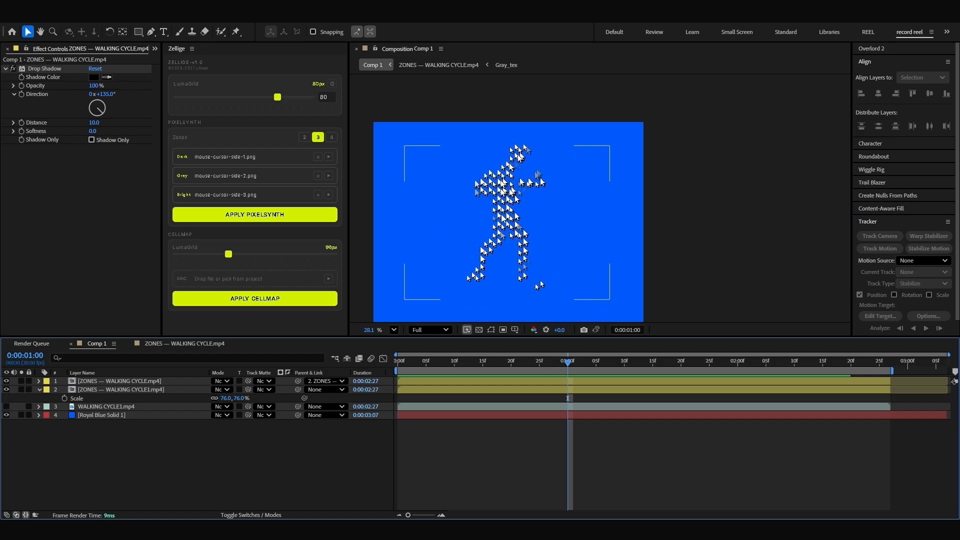
{"action": "left_click_drag", "start_coordinate": [490, 362], "coordinate": [460, 363]}
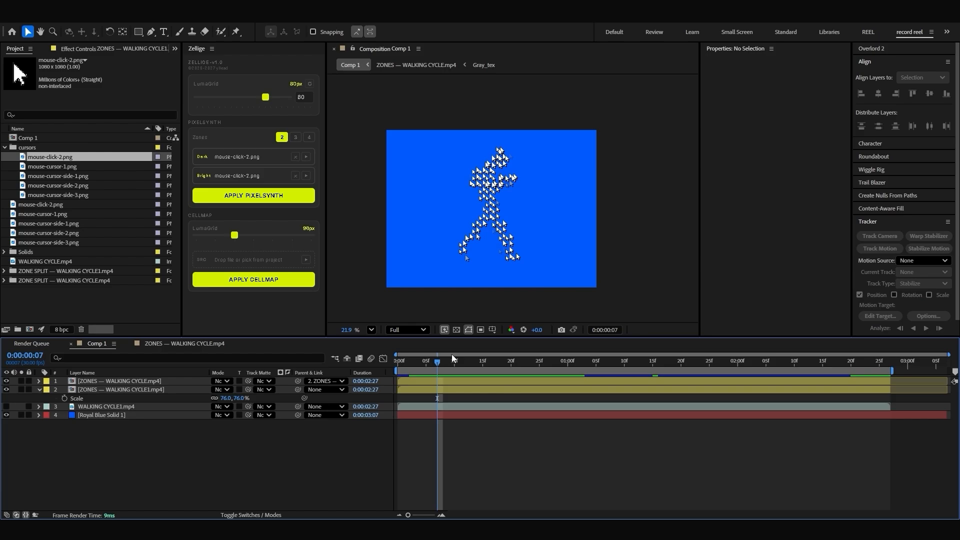
{"action": "left_click_drag", "start_coordinate": [451, 354], "coordinate": [438, 364]}
Step: Create a black solid of 1920 by 1440 px and place it beneath the two ZONES layers
{"action": "key", "text": "ctrl+y"}
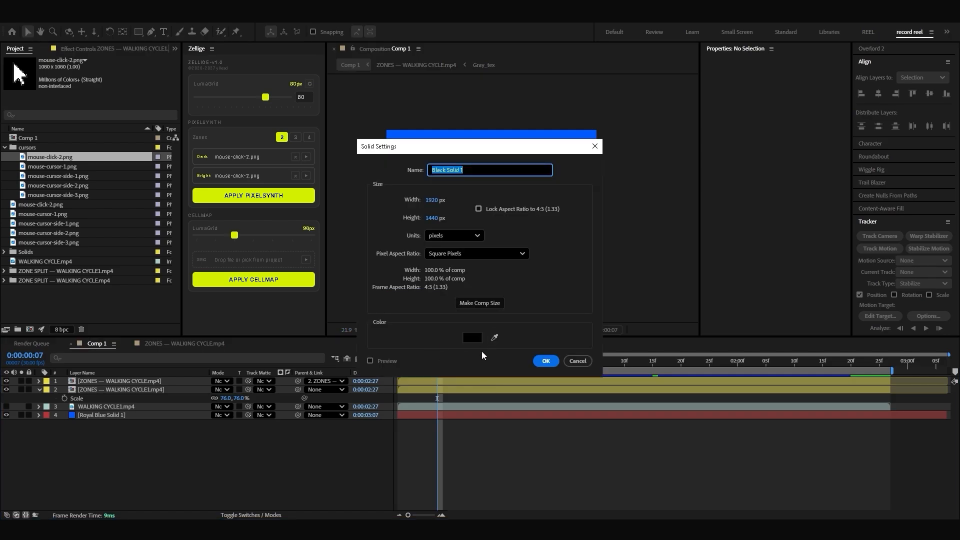
{"action": "key", "text": "Return"}
{"action": "left_click_drag", "start_coordinate": [100, 381], "coordinate": [150, 399]}
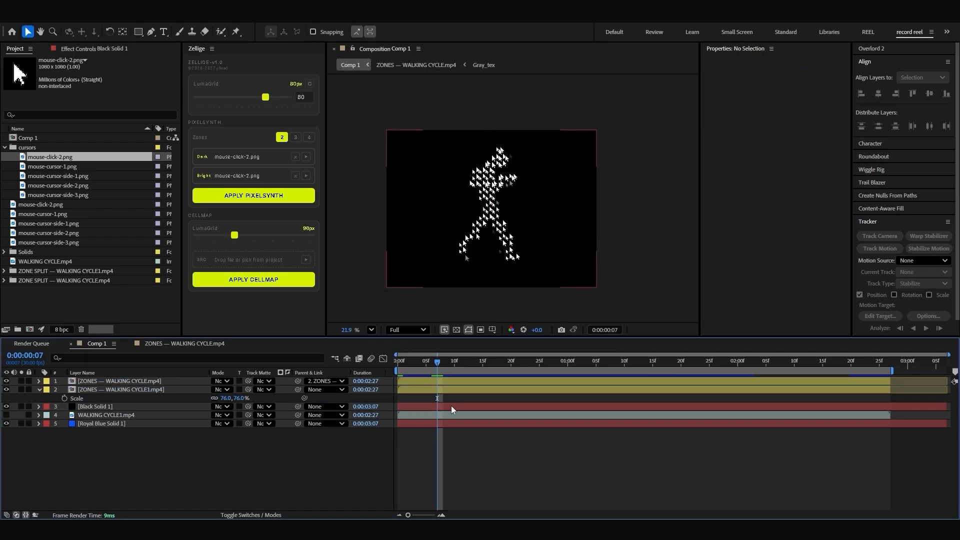
Step: Draw a circle about 1518 px in diameter around the cursor figure, with a 23 px white stroke and no fill
{"action": "left_click", "coordinate": [441, 391]}
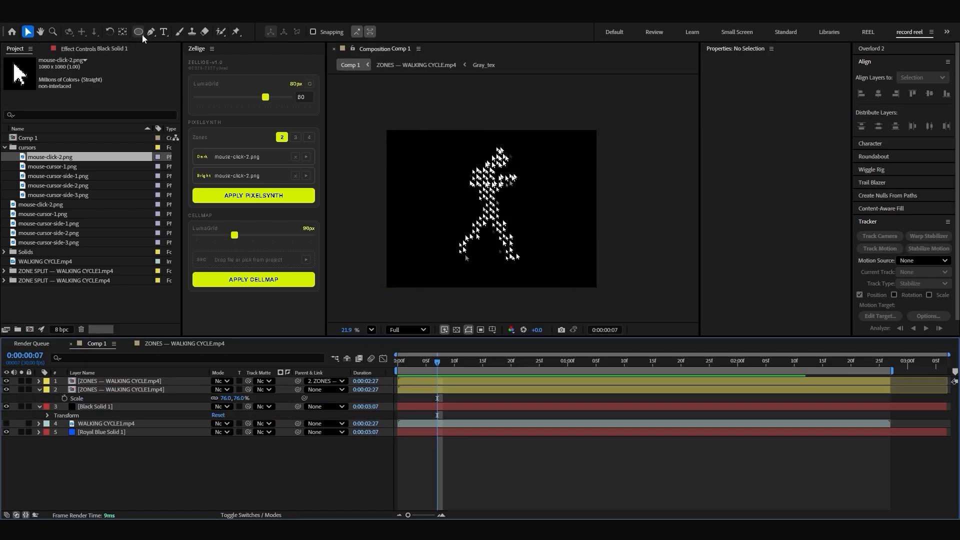
{"action": "left_click", "coordinate": [140, 34]}
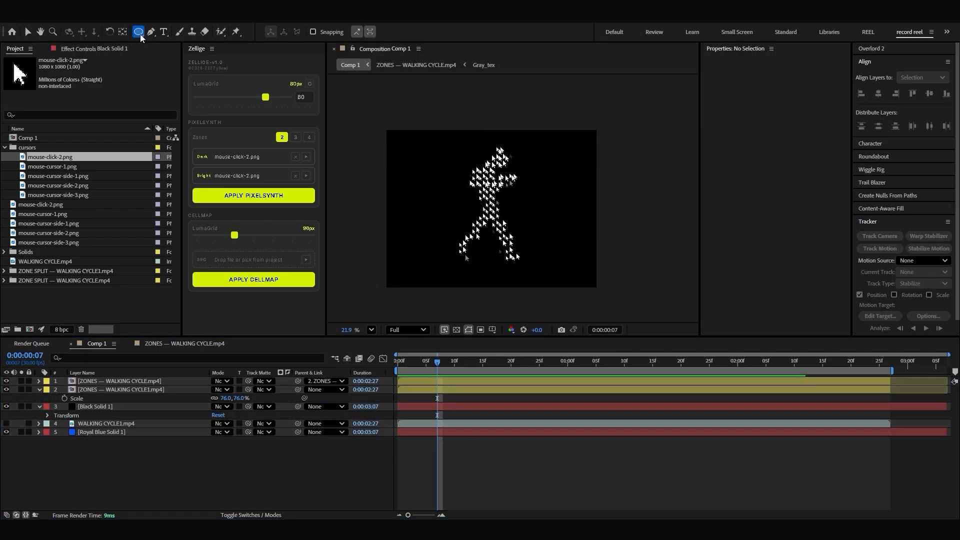
{"action": "left_click_drag", "start_coordinate": [495, 198], "coordinate": [577, 280]}
{"action": "key", "text": "v"}
{"action": "left_click", "coordinate": [514, 496]}
{"action": "left_click", "coordinate": [483, 383]}
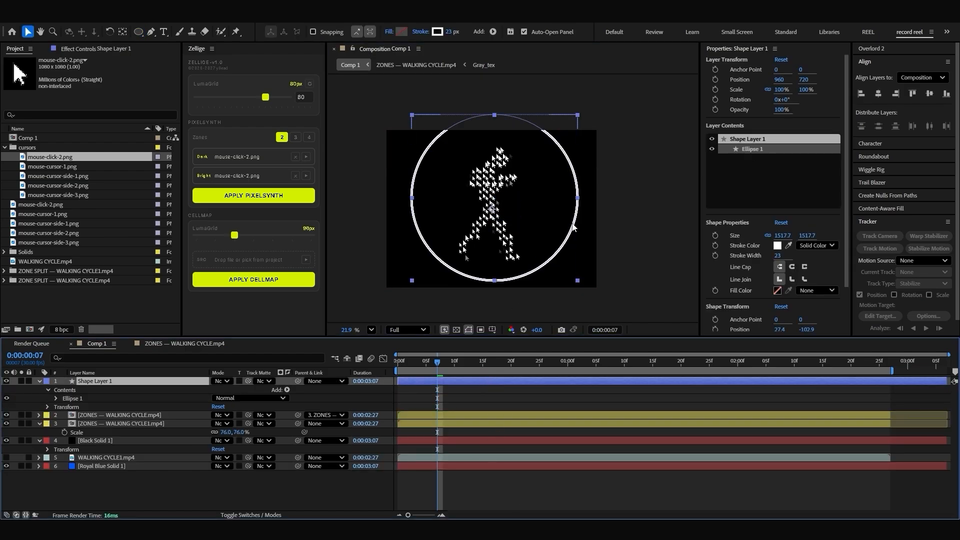
Step: Move the circle's shape layer to about 1083, 743 and duplicate Ellipse 1 within it
{"action": "left_click_drag", "start_coordinate": [574, 228], "coordinate": [590, 213]}
{"action": "left_click", "coordinate": [91, 398]}
{"action": "key", "text": "ctrl+d"}
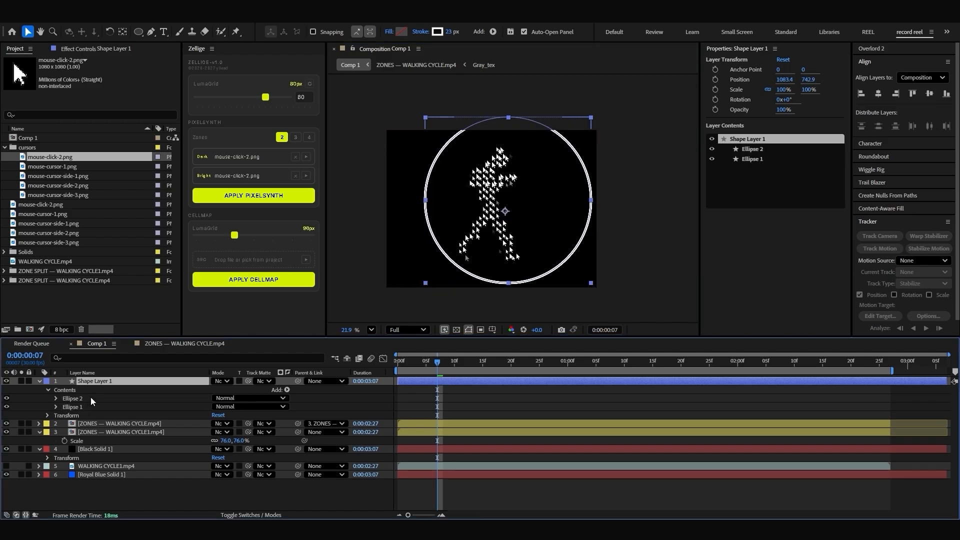
Step: Offset Ellipse 1 horizontally to the right within Shape Layer 1 so the two circles partly overlap
{"action": "left_click", "coordinate": [89, 407]}
{"action": "left_click_drag", "start_coordinate": [430, 231], "coordinate": [524, 231]}
{"action": "left_click", "coordinate": [445, 369]}
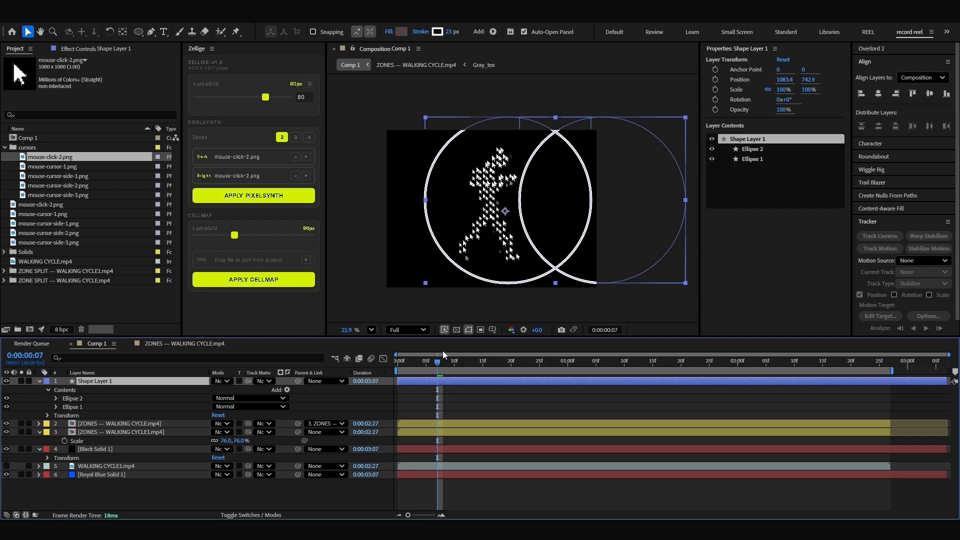
Step: Keyframe Shape Layer 1's position from 1728, 742.9 at frame 0 to about -1673, 742.9 at 0:00:01:01
{"action": "left_click_drag", "start_coordinate": [436, 245], "coordinate": [506, 245]}
{"action": "left_click_drag", "start_coordinate": [433, 365], "coordinate": [385, 369]}
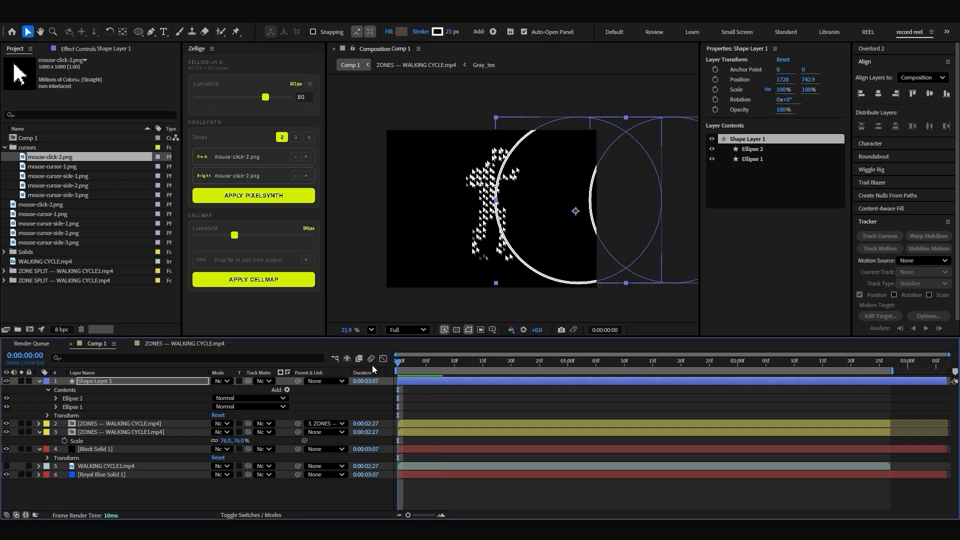
{"action": "key", "text": "p"}
{"action": "key", "text": "space"}
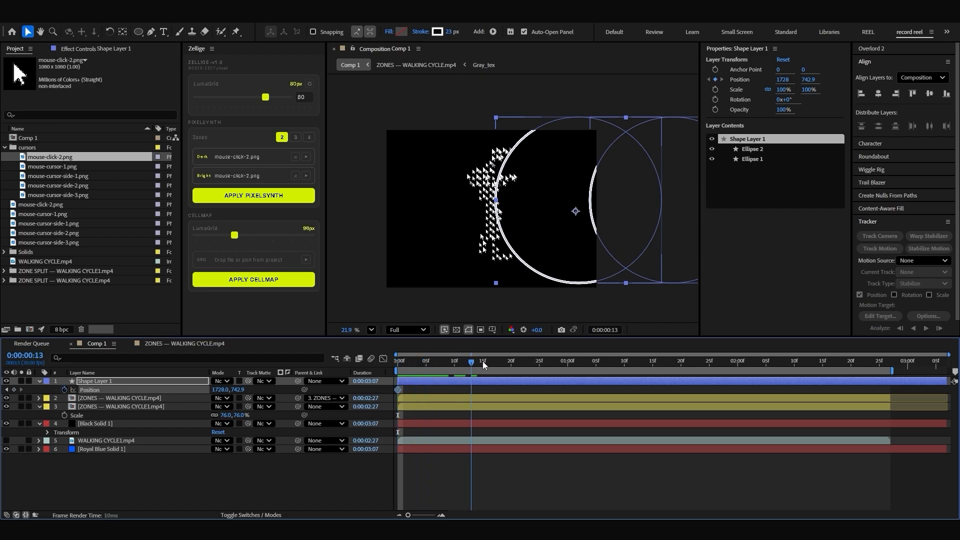
{"action": "left_click", "coordinate": [593, 284]}
{"action": "left_click_drag", "start_coordinate": [592, 284], "coordinate": [327, 282]}
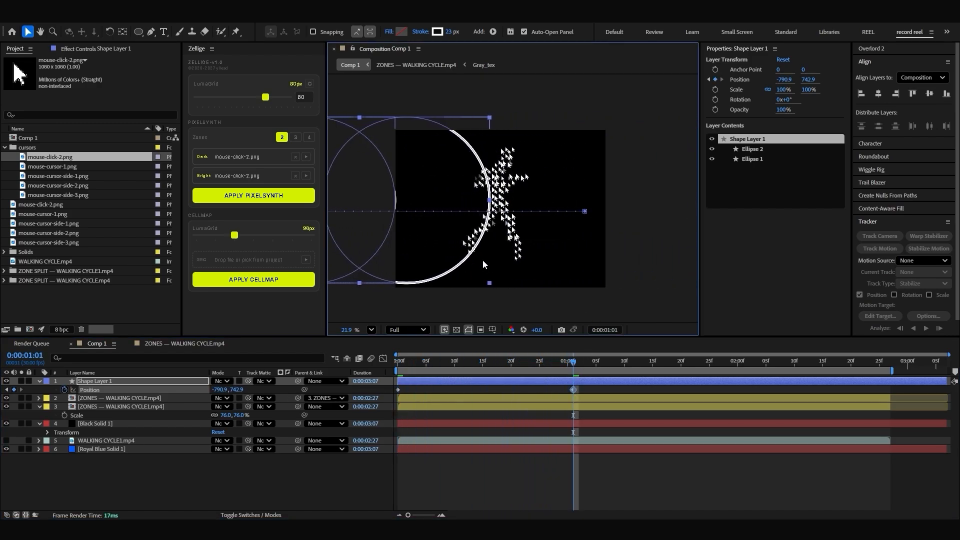
{"action": "left_click_drag", "start_coordinate": [473, 258], "coordinate": [377, 259]}
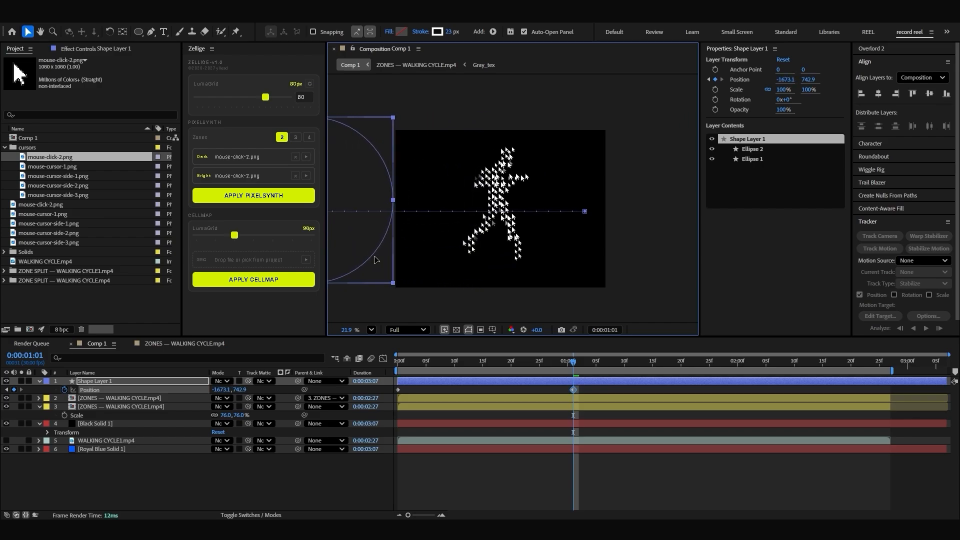
Step: Add a loopOut() expression to Shape Layer 1's position and preview the motion from the start
{"action": "left_click", "coordinate": [64, 390], "text": "alt"}
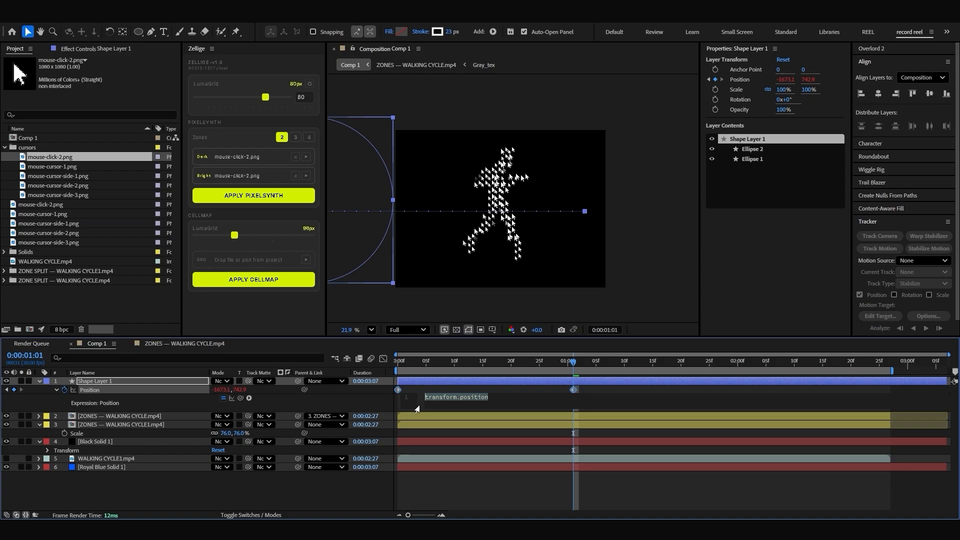
{"action": "type", "text": "loop"}
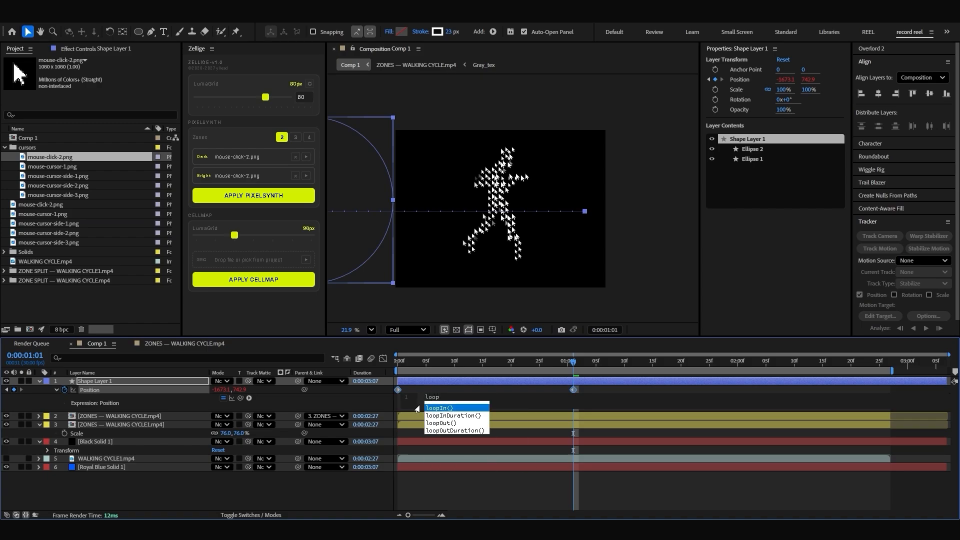
{"action": "type", "text": "Ou"}
{"action": "key", "text": "Return"}
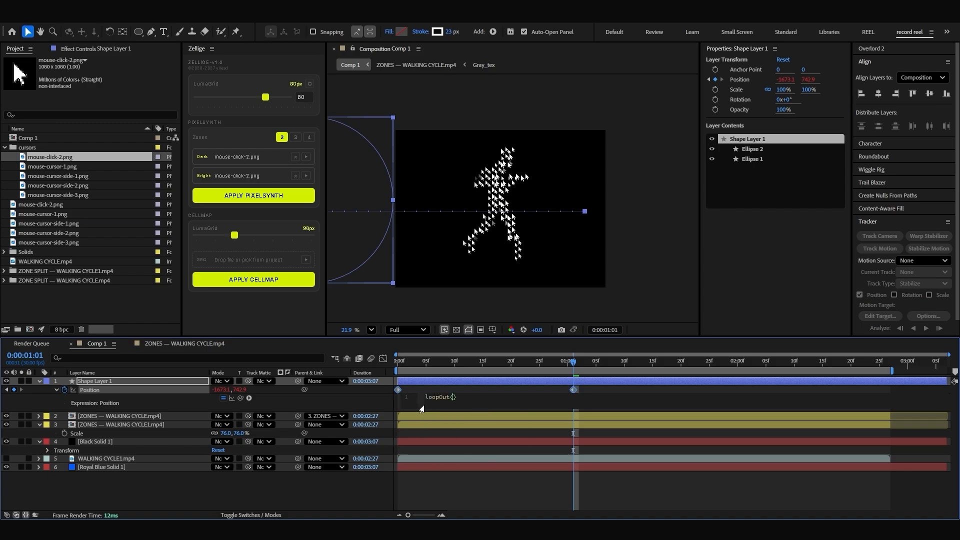
{"action": "left_click", "coordinate": [421, 408]}
{"action": "left_click", "coordinate": [395, 362]}
{"action": "key", "text": "space"}
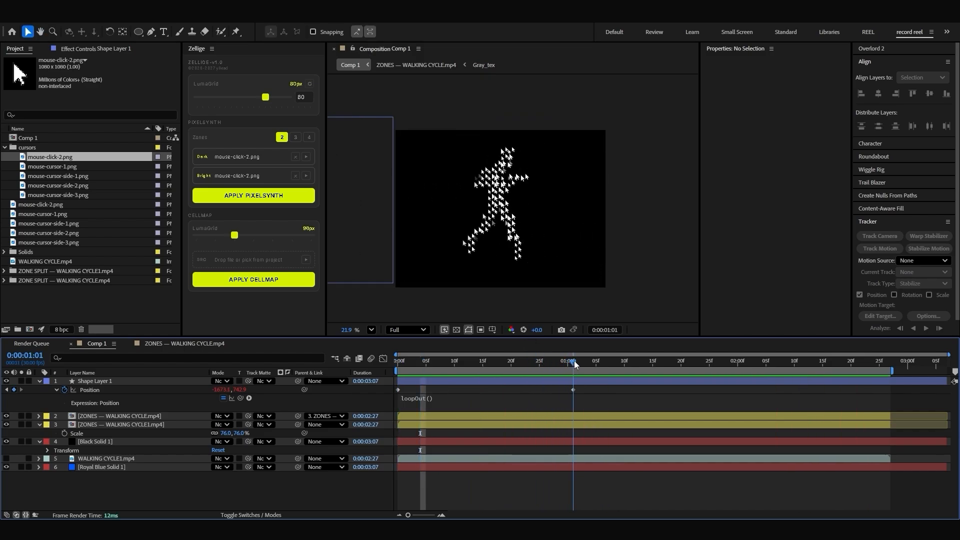
Step: Move Shape Layer 1 beneath the two ZONES layers, pre-compose it with Black Solid 1 as Pre-comp 1, and preview
{"action": "left_click", "coordinate": [487, 380]}
{"action": "left_click_drag", "start_coordinate": [108, 381], "coordinate": [97, 437]}
{"action": "left_click", "coordinate": [97, 436], "text": "shift"}
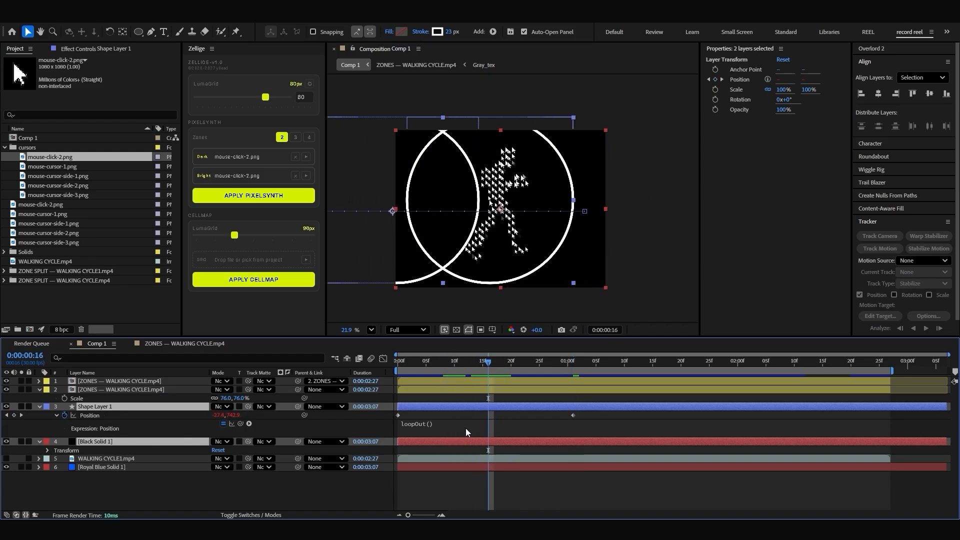
{"action": "right_click", "coordinate": [441, 408]}
{"action": "left_click", "coordinate": [496, 343]}
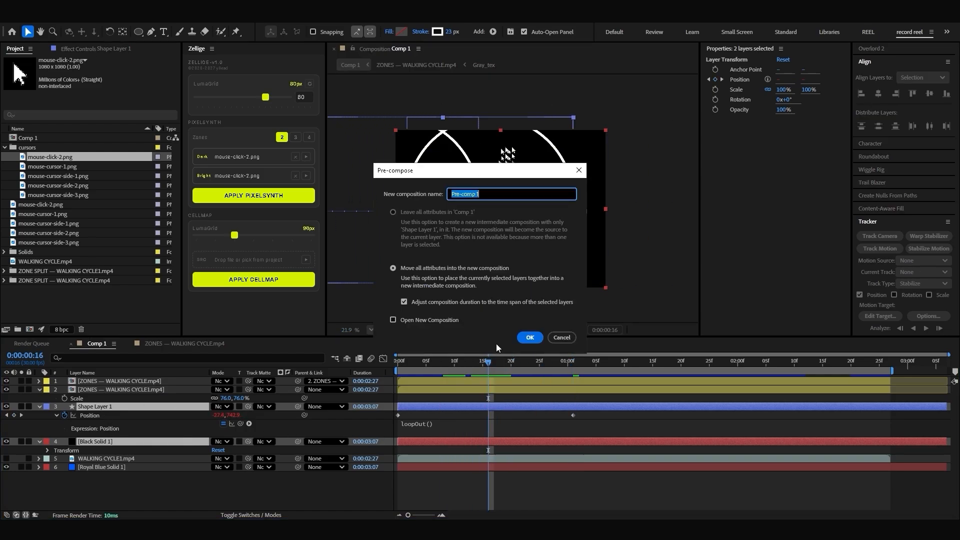
{"action": "left_click", "coordinate": [529, 338]}
{"action": "key", "text": "space"}
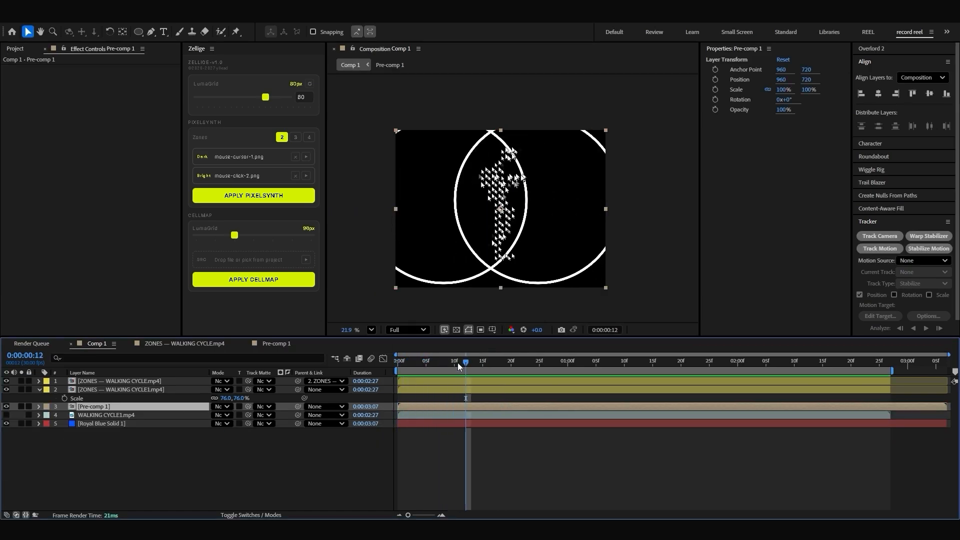
{"action": "left_click_drag", "start_coordinate": [458, 362], "coordinate": [426, 361]}
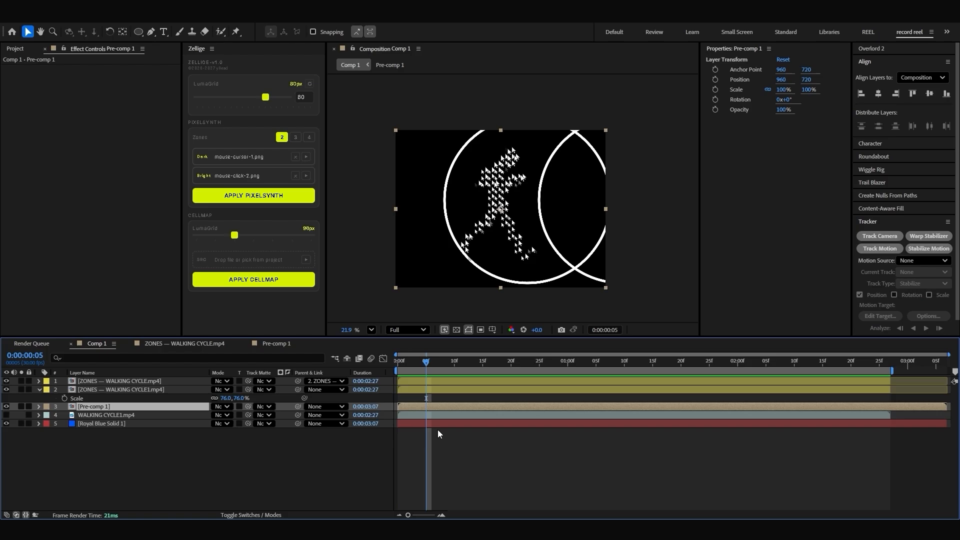
{"action": "key", "text": "space"}
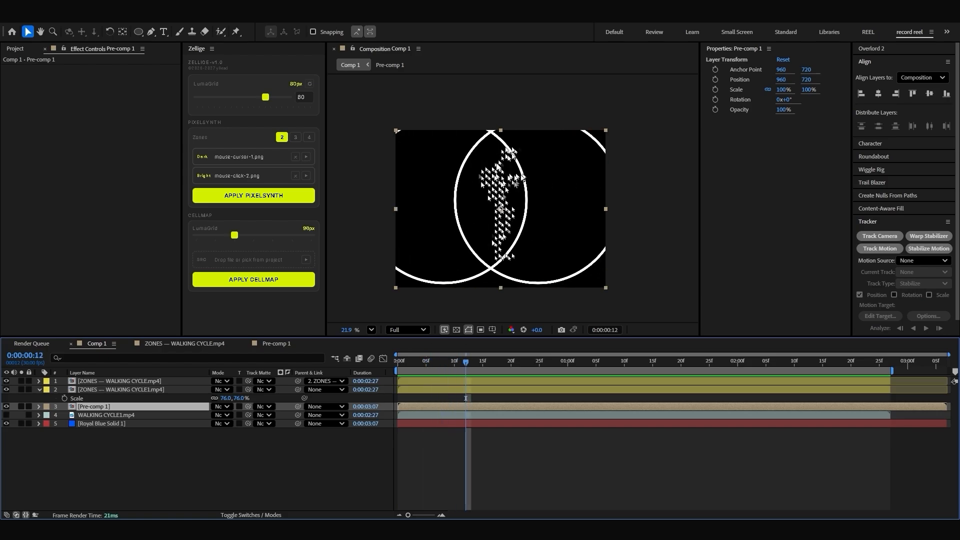
{"action": "key", "text": "space"}
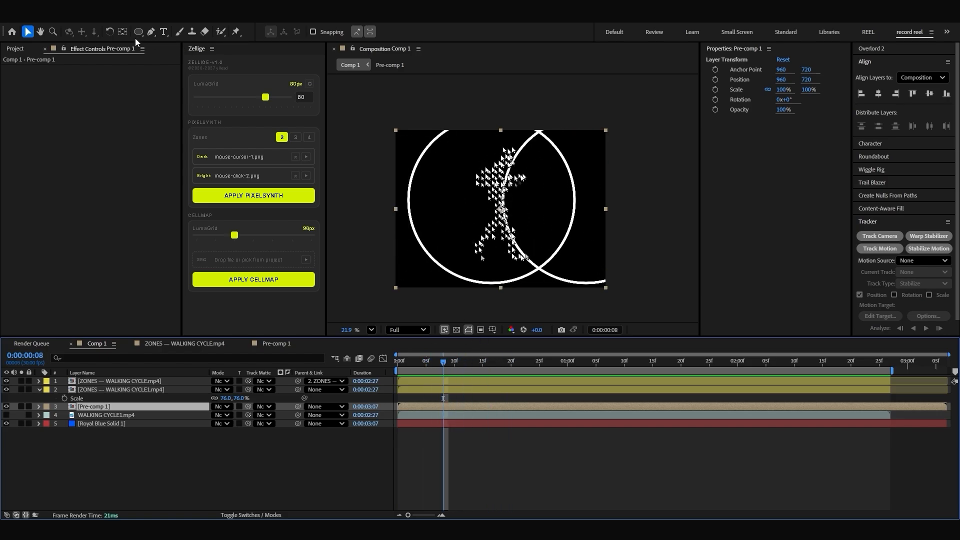
Step: Draw a rectangular mask on Pre-comp 1 covering roughly the left half of the frame
{"action": "left_click_drag", "start_coordinate": [136, 33], "coordinate": [170, 33]}
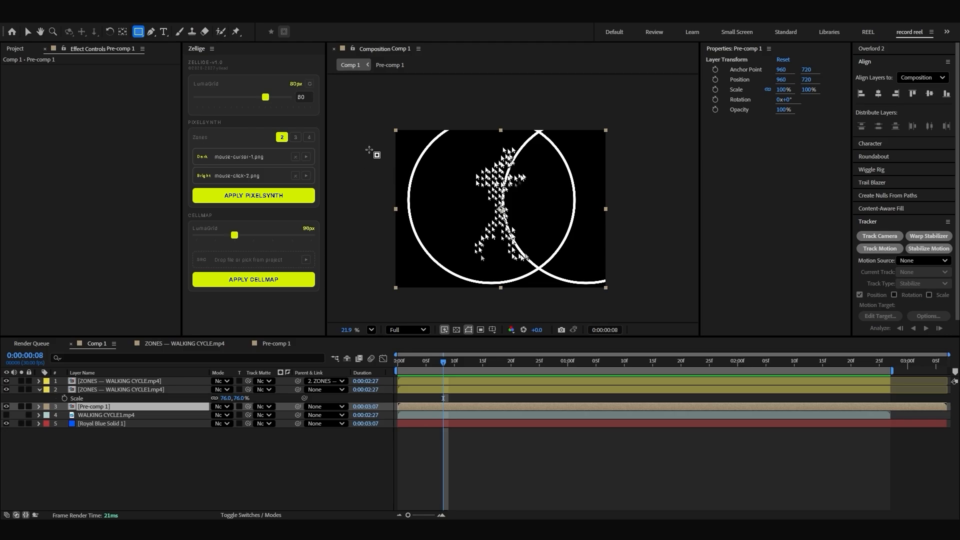
{"action": "left_click_drag", "start_coordinate": [378, 147], "coordinate": [506, 260]}
{"action": "left_click", "coordinate": [471, 422]}
Step: Apply PixelSynth to Pre-comp 1 with two zones, both using mouse-click-2.png, and check the result
{"action": "left_click", "coordinate": [424, 408]}
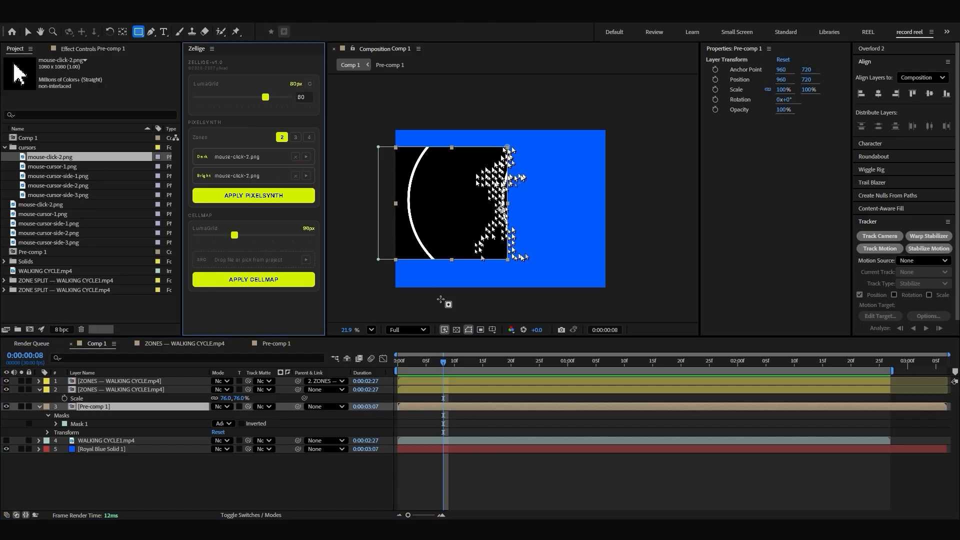
{"action": "left_click", "coordinate": [430, 408]}
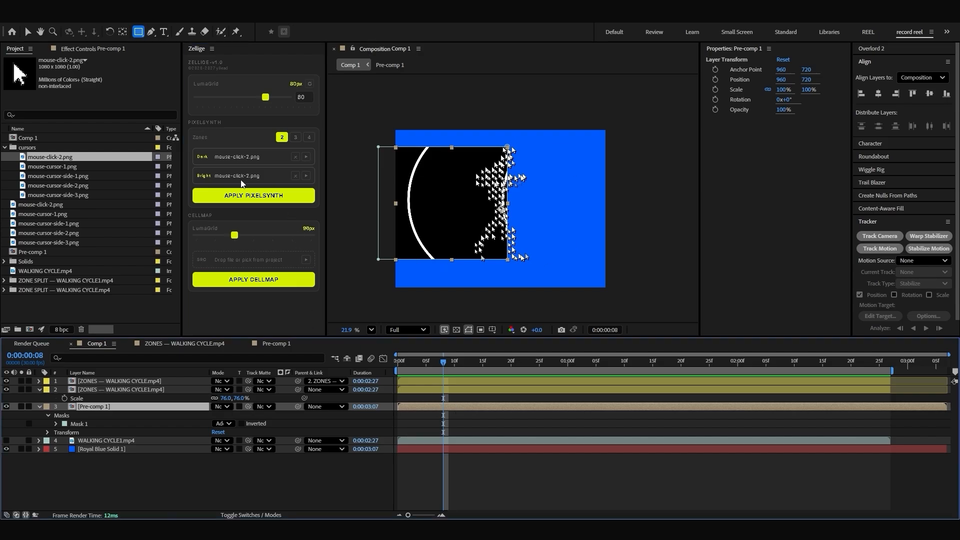
{"action": "left_click", "coordinate": [242, 195]}
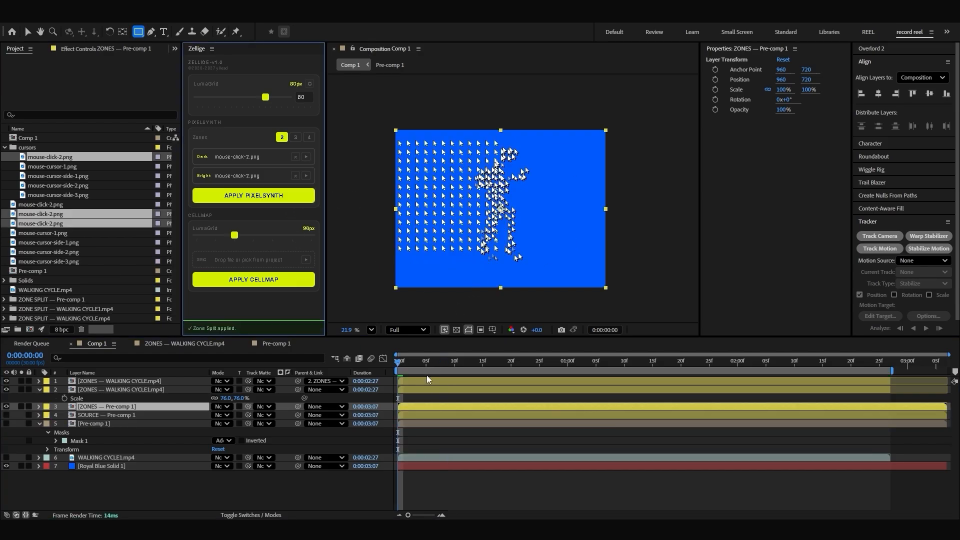
{"action": "left_click_drag", "start_coordinate": [404, 368], "coordinate": [448, 366]}
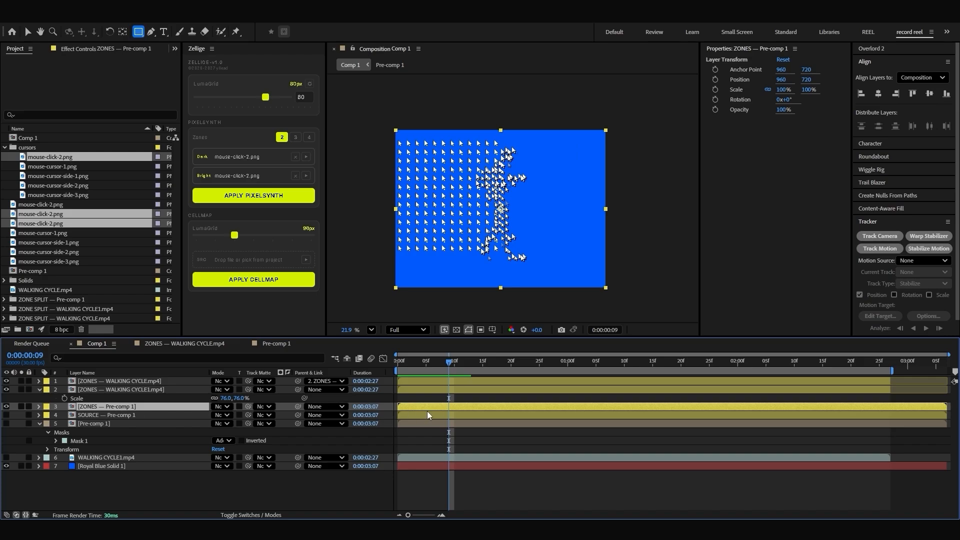
Step: Hide the Dark_tex layer inside ZONES — Pre-comp 1, check the remaining cursors, and return to Comp 1
{"action": "double_click", "coordinate": [122, 409]}
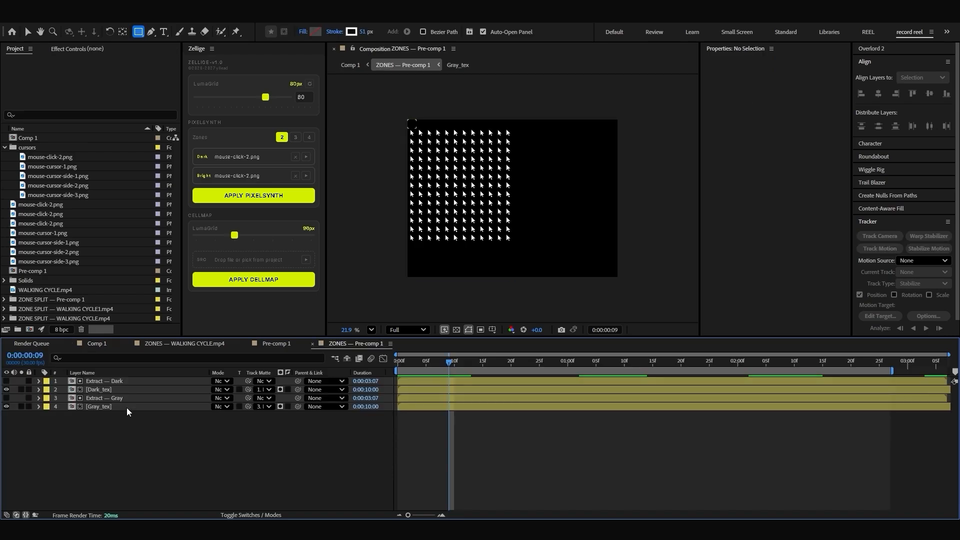
{"action": "left_click", "coordinate": [96, 400]}
{"action": "left_click", "coordinate": [88, 407]}
{"action": "left_click", "coordinate": [95, 389]}
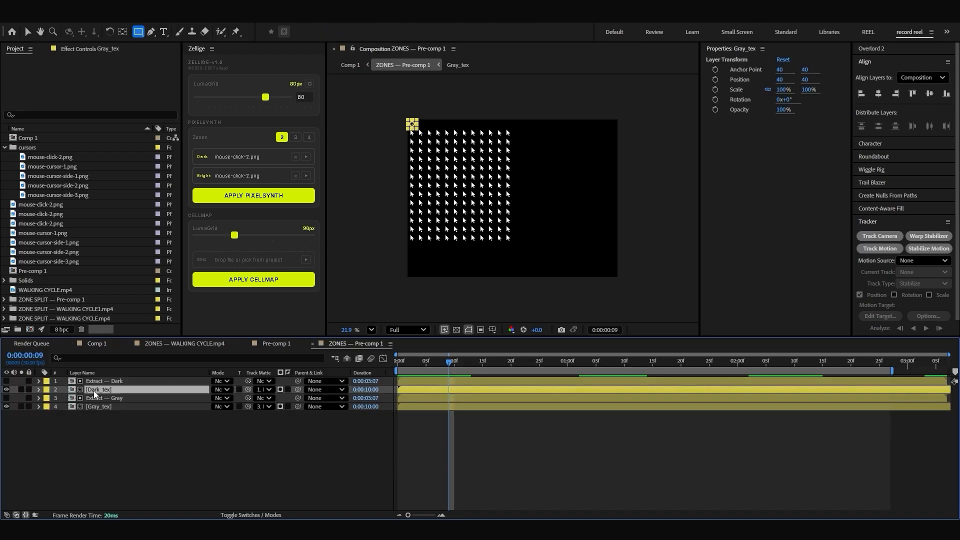
{"action": "left_click", "coordinate": [7, 389]}
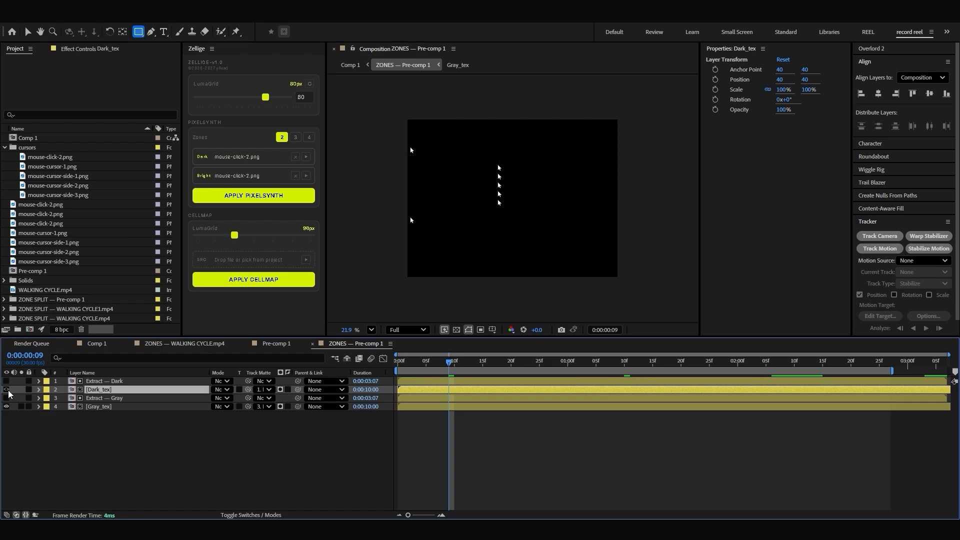
{"action": "mouse_move", "coordinate": [449, 361]}
{"action": "left_mouse_down"}
{"action": "mouse_move", "coordinate": [399, 367]}
{"action": "mouse_move", "coordinate": [517, 365]}
{"action": "mouse_move", "coordinate": [437, 363]}
{"action": "left_mouse_up"}
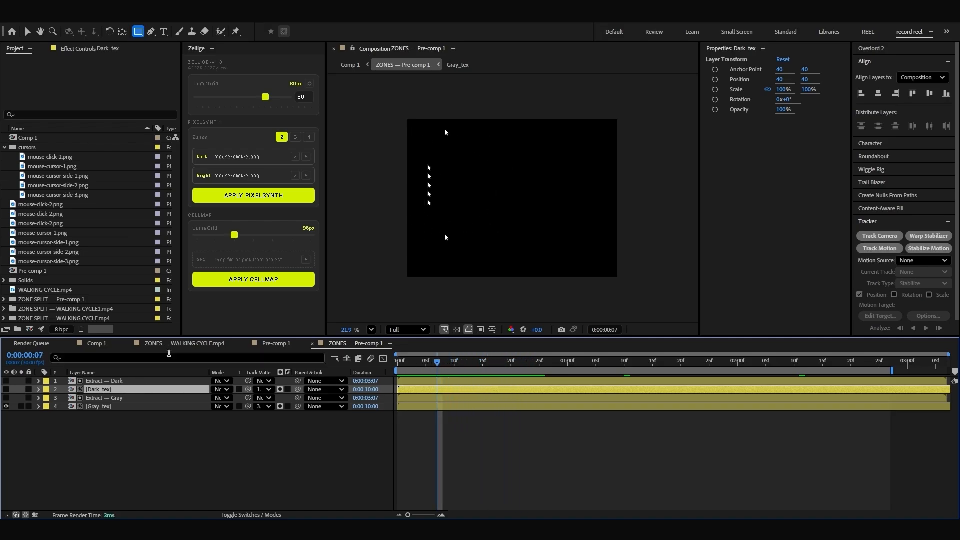
{"action": "left_click", "coordinate": [94, 344]}
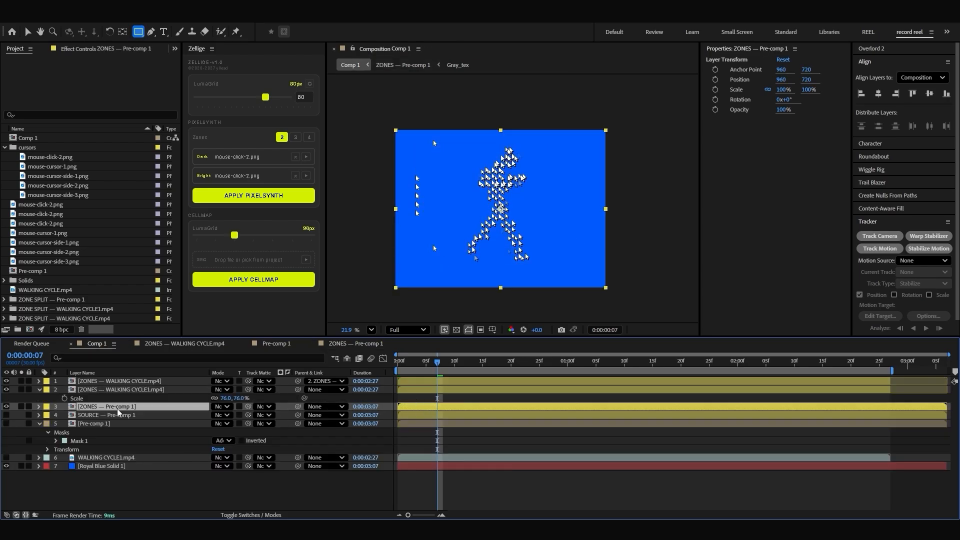
Step: In SOURCE — Pre-comp 1, add an adjustment layer above Shape Layer 1 and apply Turbulent Displace to it
{"action": "double_click", "coordinate": [130, 416]}
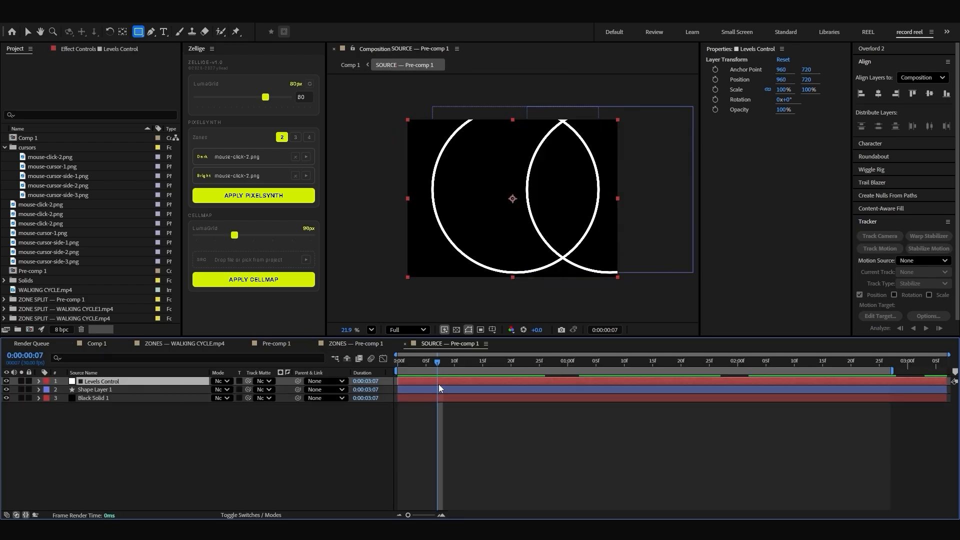
{"action": "left_click", "coordinate": [453, 389]}
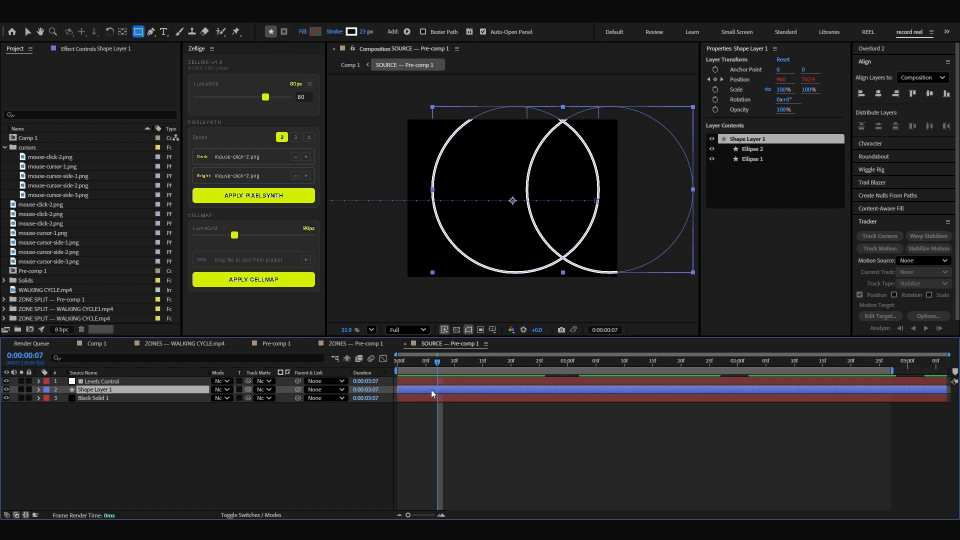
{"action": "key", "text": "ctrl+alt+y"}
{"action": "key", "text": "ctrl+space"}
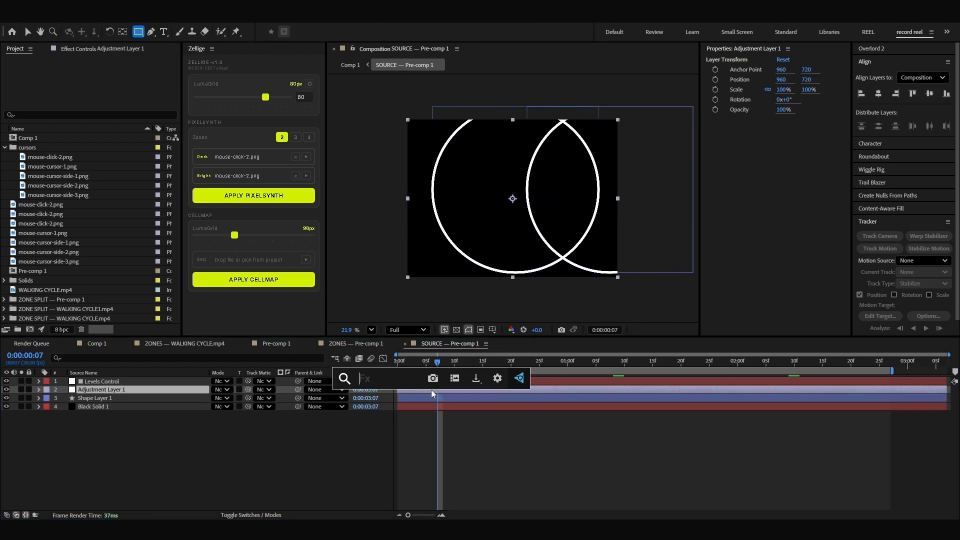
{"action": "type", "text": "turb"}
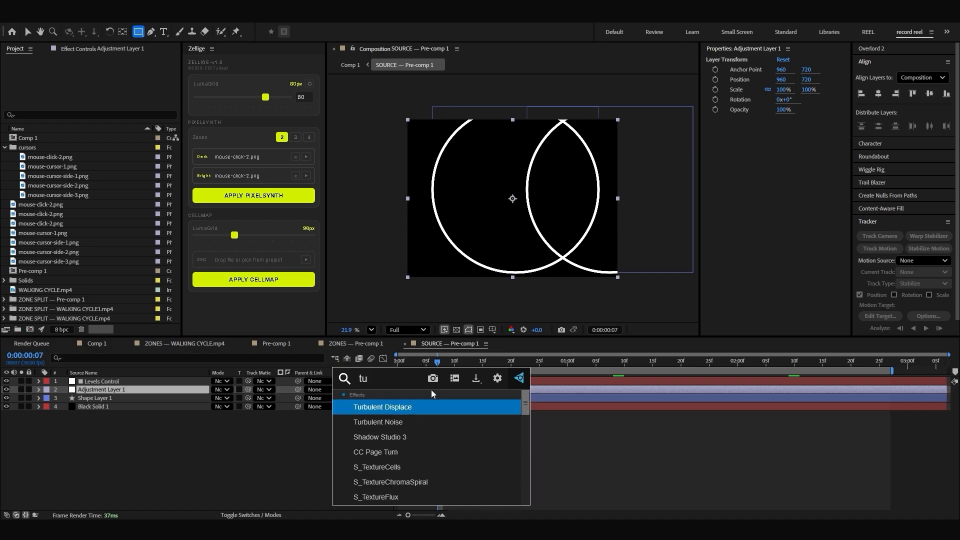
{"action": "key", "text": "Return"}
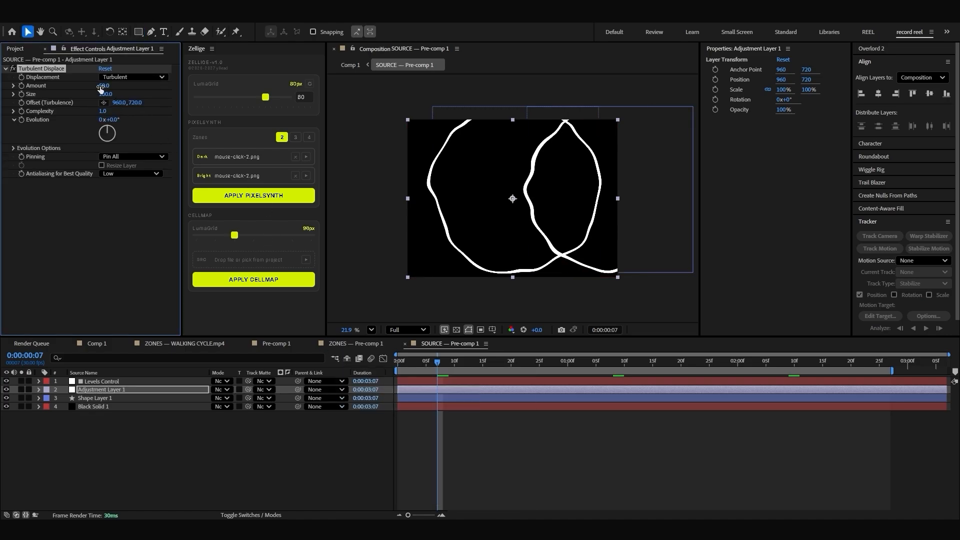
Step: Set Turbulent Displace's amount to about 391 and size to 399, and check the distortion at another frame
{"action": "left_click_drag", "start_coordinate": [100, 88], "coordinate": [177, 86]}
{"action": "left_click_drag", "start_coordinate": [109, 95], "coordinate": [174, 94]}
{"action": "left_click_drag", "start_coordinate": [105, 89], "coordinate": [209, 88]}
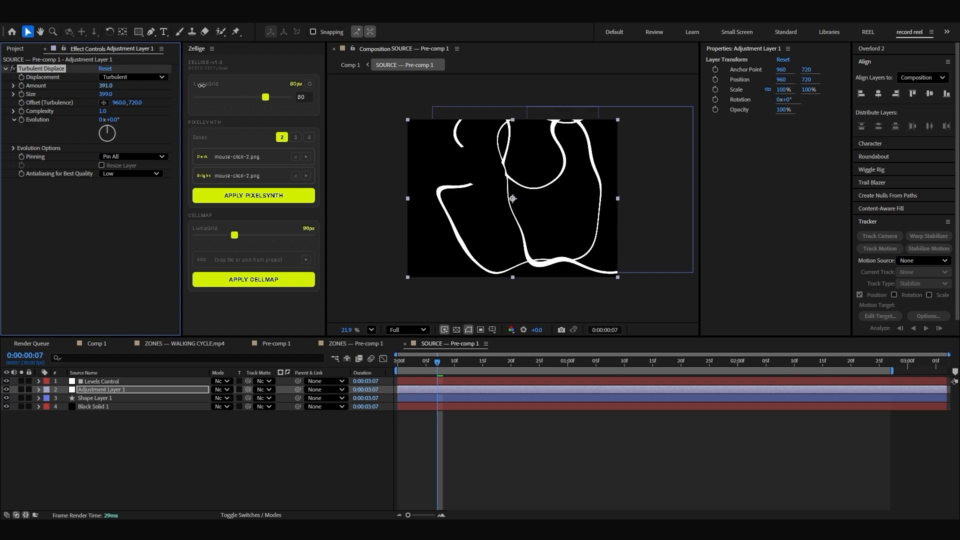
{"action": "left_click_drag", "start_coordinate": [438, 364], "coordinate": [500, 361]}
Step: Set Shape Layer 1's stroke width to 39 px and check the cursor result in Comp 1
{"action": "left_click", "coordinate": [453, 397]}
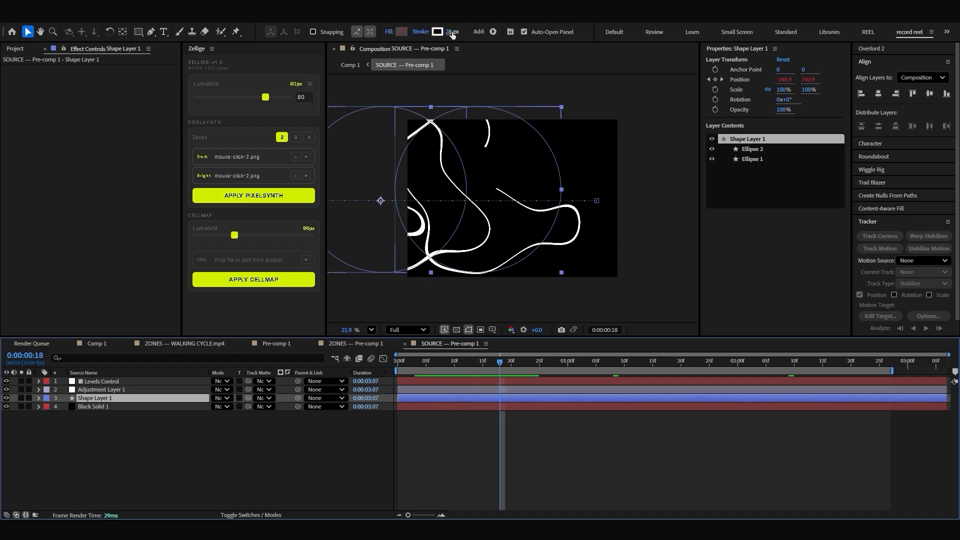
{"action": "left_click_drag", "start_coordinate": [453, 34], "coordinate": [460, 31]}
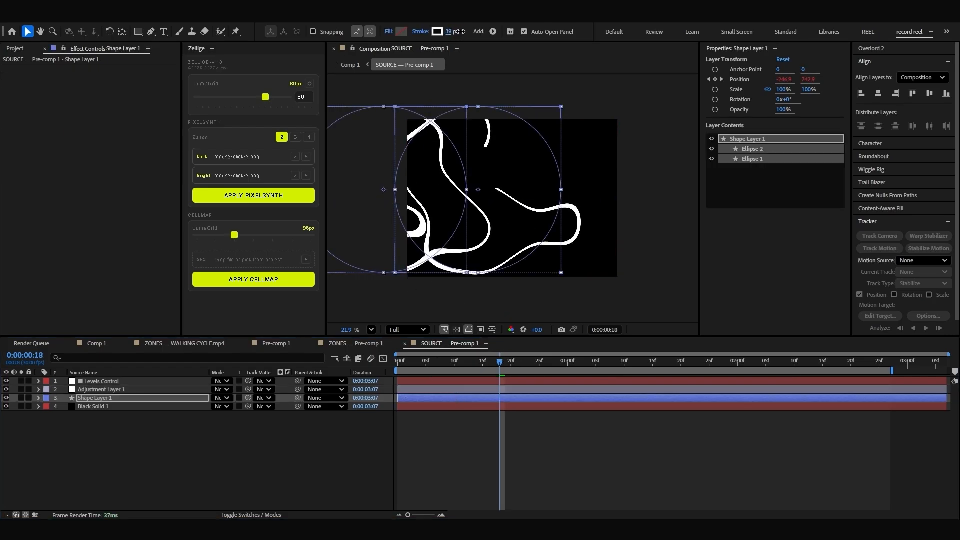
{"action": "left_click", "coordinate": [98, 343]}
{"action": "left_click_drag", "start_coordinate": [499, 365], "coordinate": [454, 364]}
Step: Copy the Drop Shadow effect from ZONES — WALKING CYCLE1.mp4 to ZONES — Pre-comp 1 and inspect the shadows
{"action": "left_click", "coordinate": [526, 487]}
{"action": "left_click", "coordinate": [424, 393]}
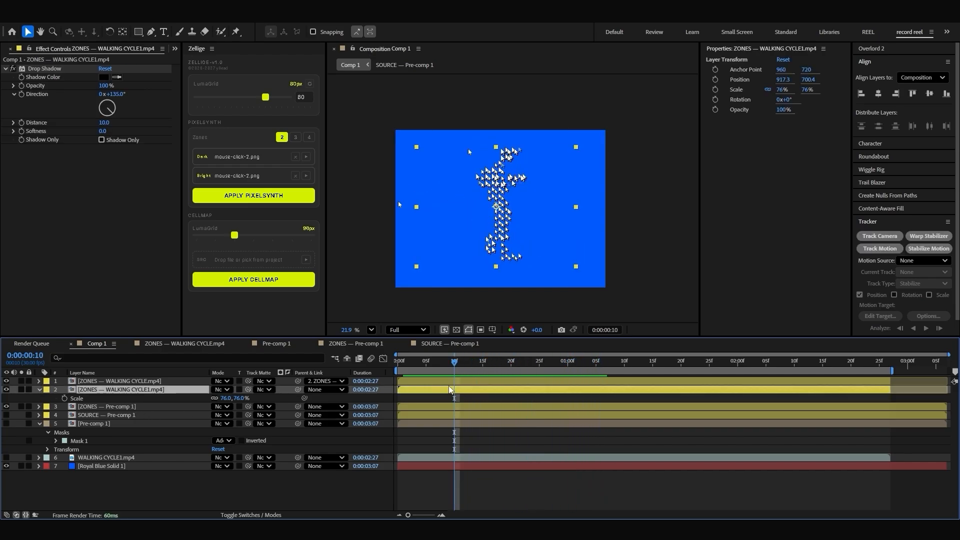
{"action": "left_click", "coordinate": [43, 70]}
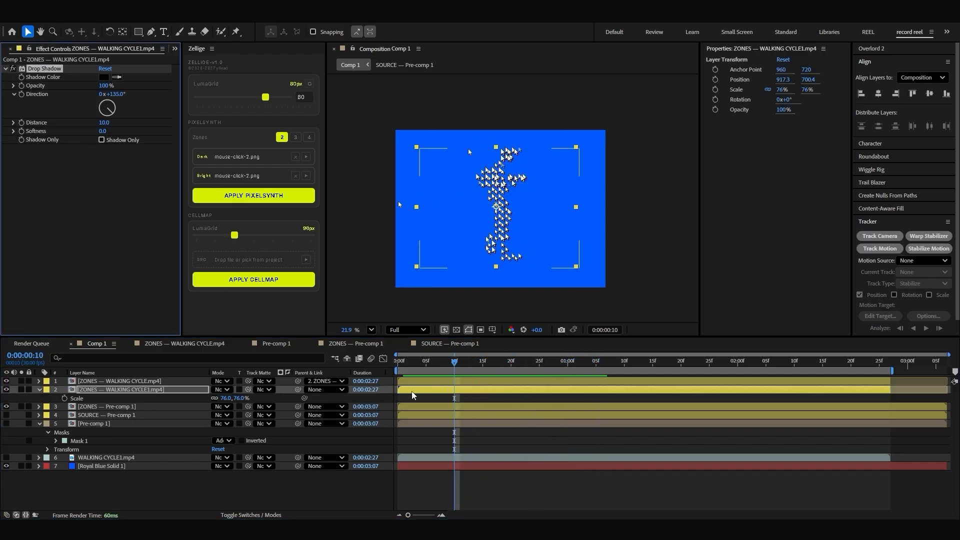
{"action": "left_click", "coordinate": [128, 407]}
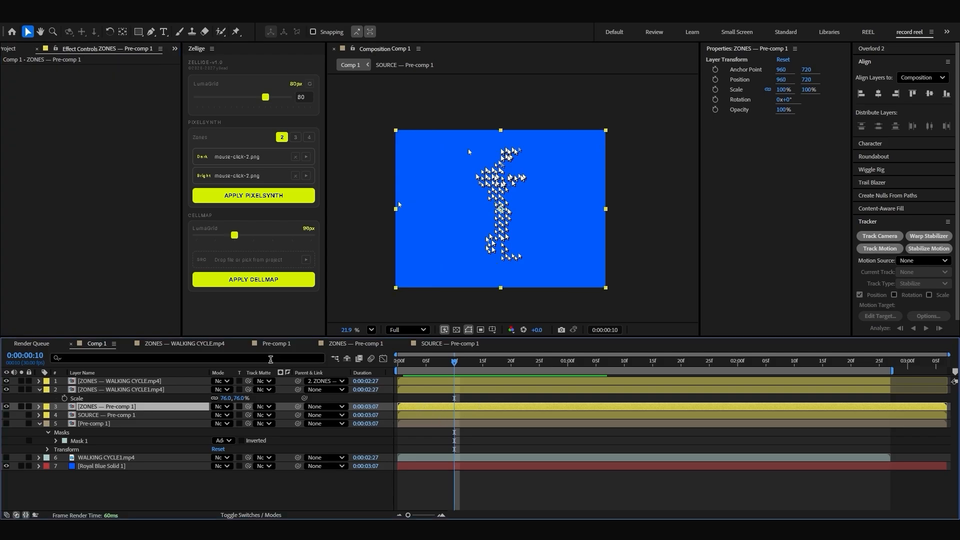
{"action": "key", "text": "ctrl+v"}
{"action": "scroll", "coordinate": [495, 205], "scroll_direction": "up", "scroll_amount": 5}
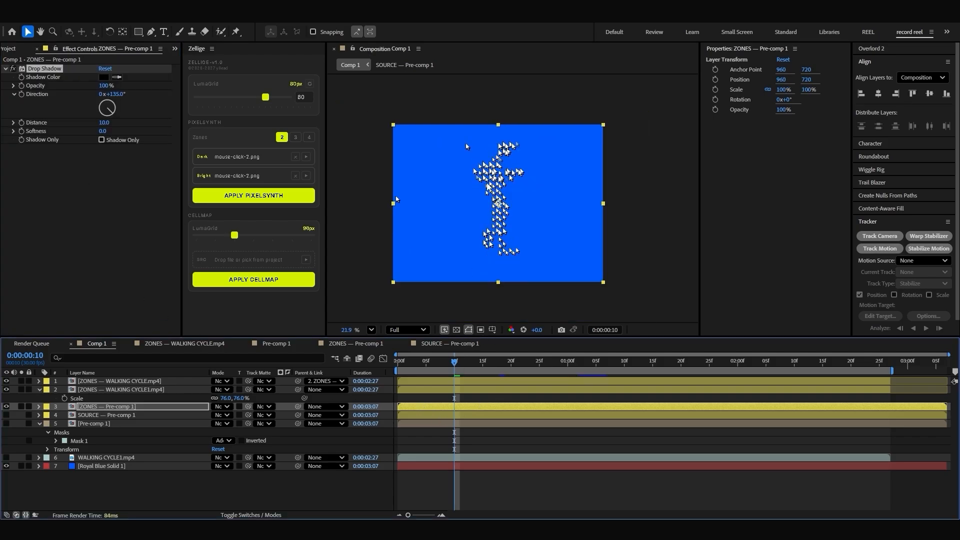
{"action": "scroll", "coordinate": [482, 206], "scroll_direction": "down", "scroll_amount": 4}
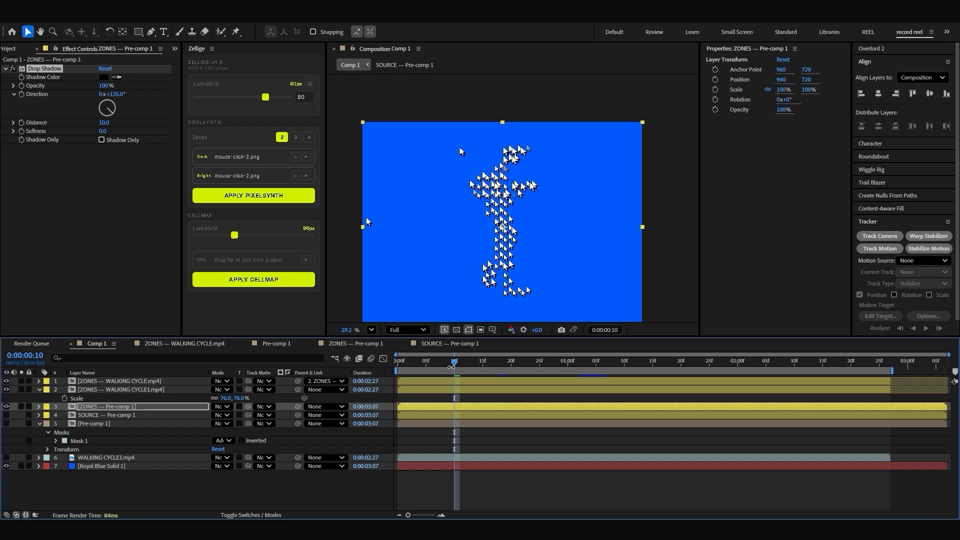